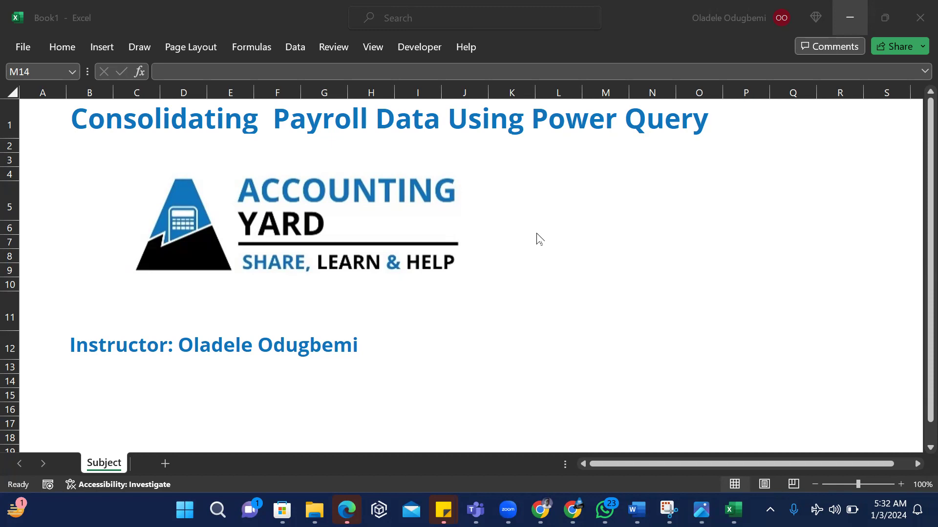
# - Switch to the Payroll Data for Sample Company workbook and review the Jan name columns
pyautogui.hotkey('alt', 'Tab')
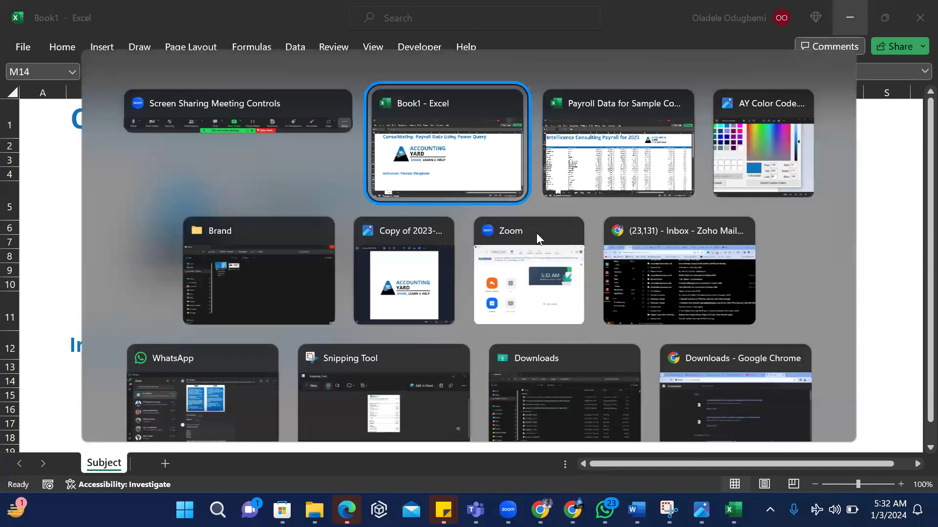
pyautogui.hotkey('alt', 'Tab')
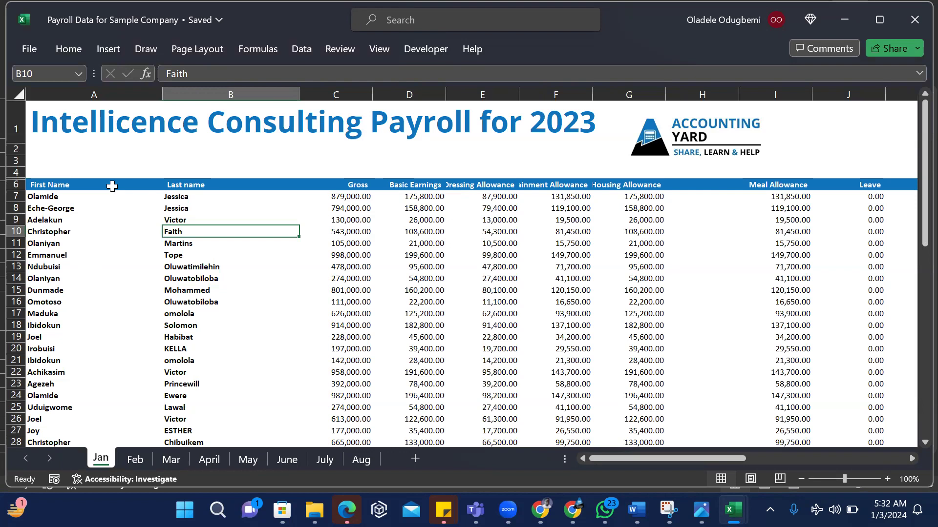
pyautogui.click(74, 185)
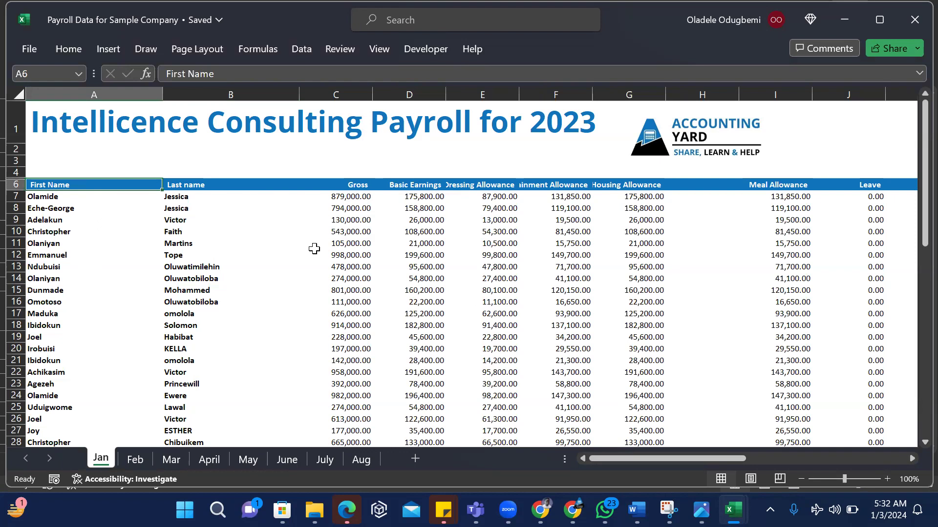
pyautogui.press('Down')
pyautogui.press('Up')
pyautogui.moveTo(122, 95); pyautogui.dragTo(222, 95)
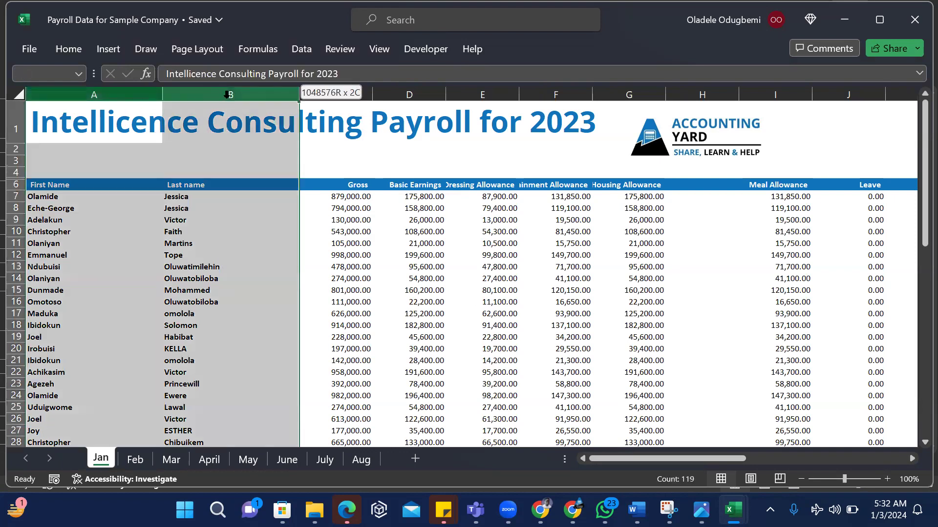
# - Review the Jan sheet's Gross, Total Tax and Net Pay columns
pyautogui.click(359, 183)
pyautogui.press('Right')
pyautogui.press('Right')
pyautogui.press('Right')
pyautogui.press('Right')
pyautogui.press('Right')
pyautogui.press('Right')
pyautogui.press('Right')
pyautogui.press('Right')
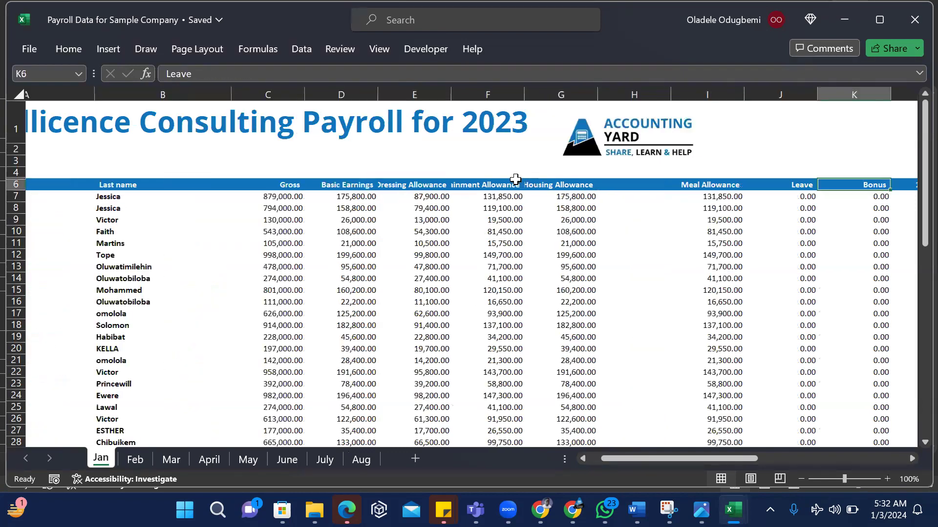
pyautogui.press('Right')
pyautogui.press('Right')
pyautogui.press('Right')
pyautogui.press('Right')
pyautogui.press('Right')
pyautogui.press('Right')
pyautogui.press('Right')
pyautogui.press('Right')
pyautogui.press('Right')
pyautogui.press('Right')
pyautogui.press('Right')
pyautogui.press('Right')
pyautogui.press('Right')
pyautogui.press('Right')
pyautogui.press('Right')
pyautogui.press('Right')
pyautogui.press('Right')
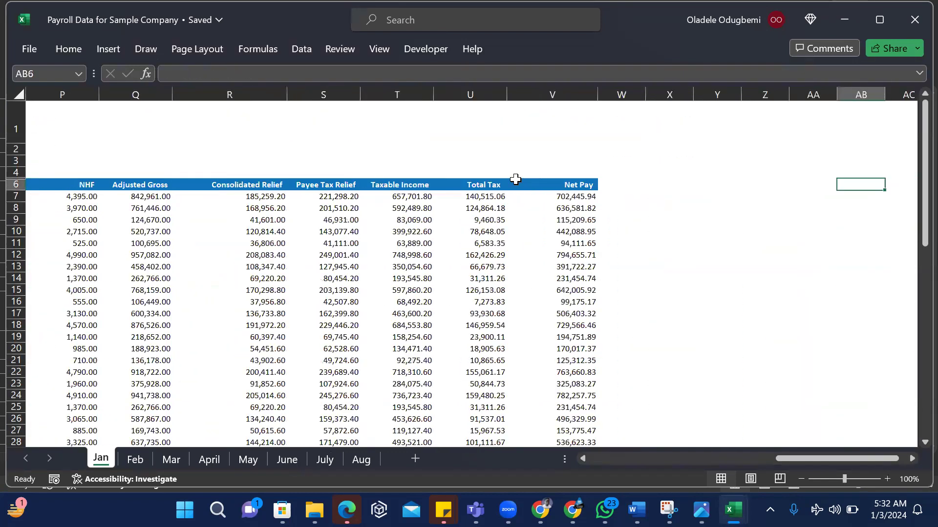
pyautogui.press('Left')
pyautogui.press('Left')
pyautogui.press('Left')
pyautogui.press('Left')
pyautogui.press('Left')
pyautogui.press('Left')
pyautogui.press('Left')
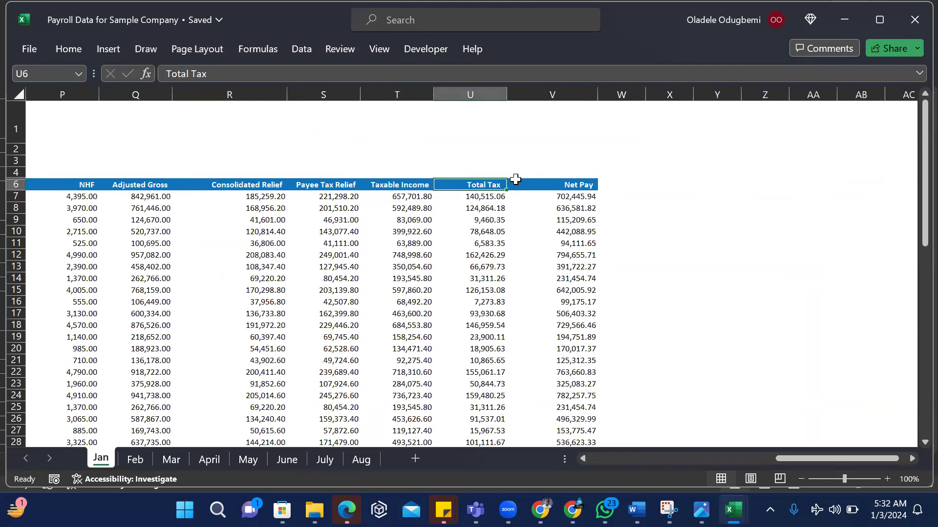
pyautogui.press('Right')
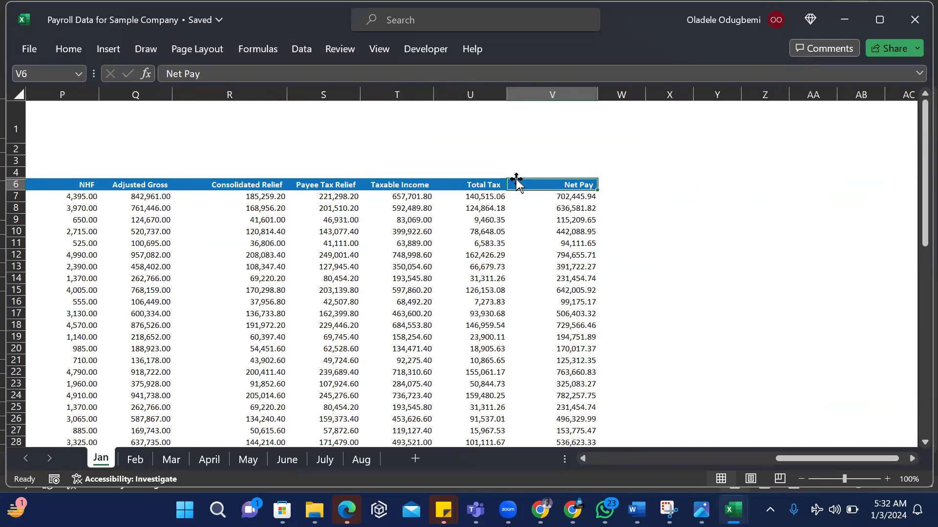
pyautogui.press('Down')
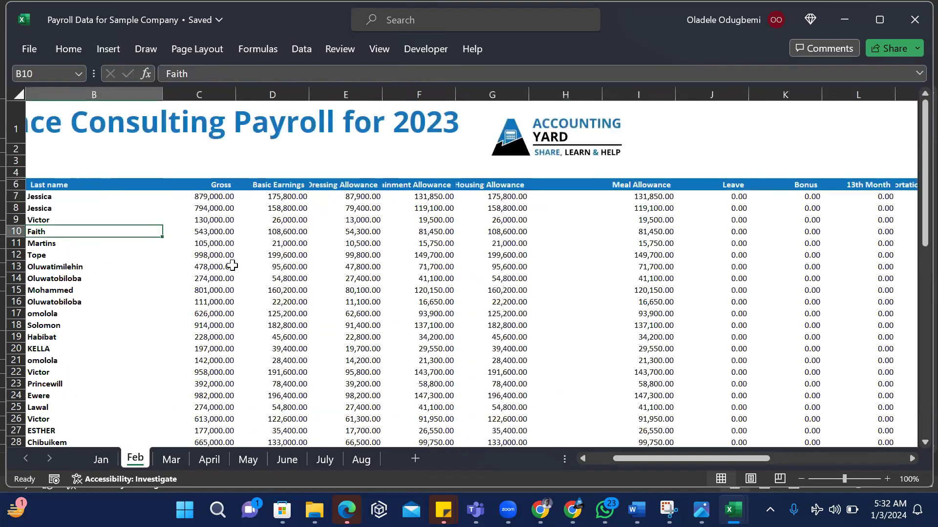
# - Go to the Feb sheet with column A fully in view
pyautogui.click(232, 266)
pyautogui.press('Left')
pyautogui.press('Left')
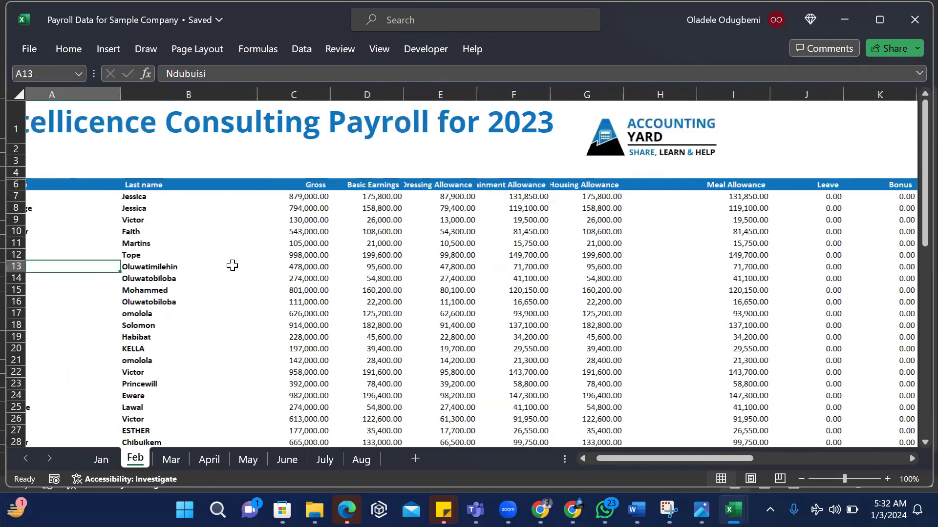
pyautogui.press('Left')
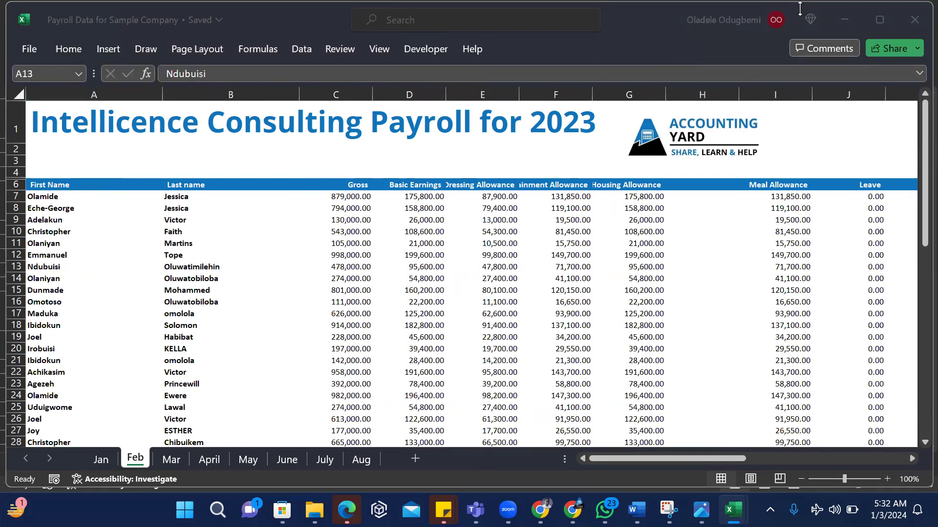
# - Check D16's Basic Earnings formula, create a blank workbook, and close the payroll workbook
pyautogui.click(415, 304)
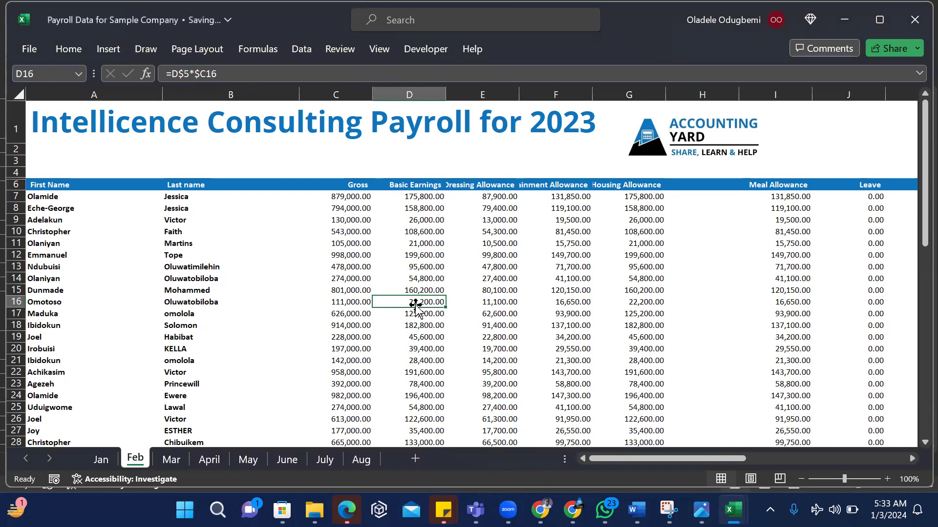
pyautogui.hotkey('ctrl', 'n')
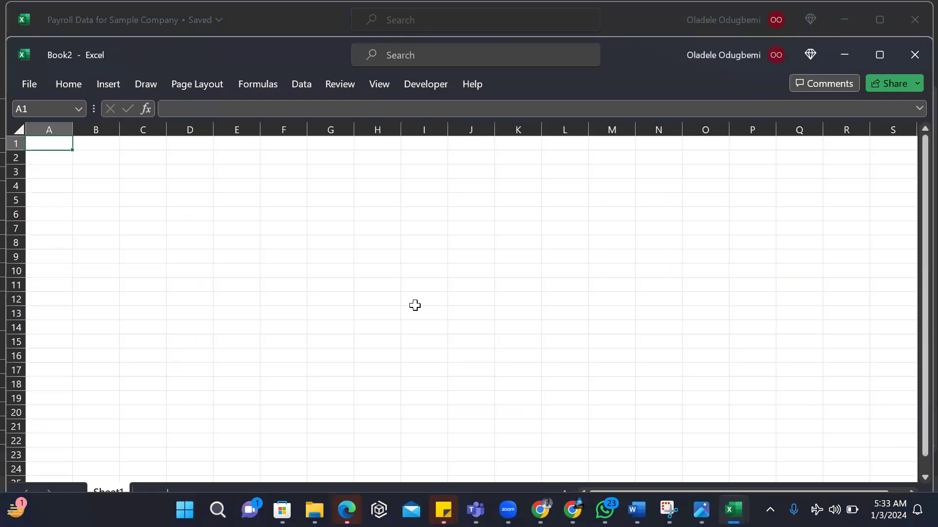
pyautogui.hotkey('ctrl', 'w')
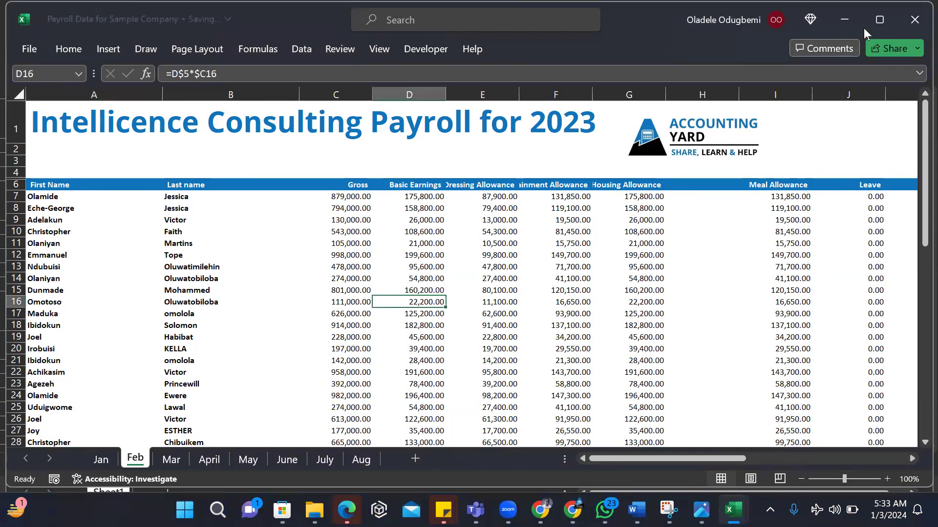
pyautogui.click(914, 19)
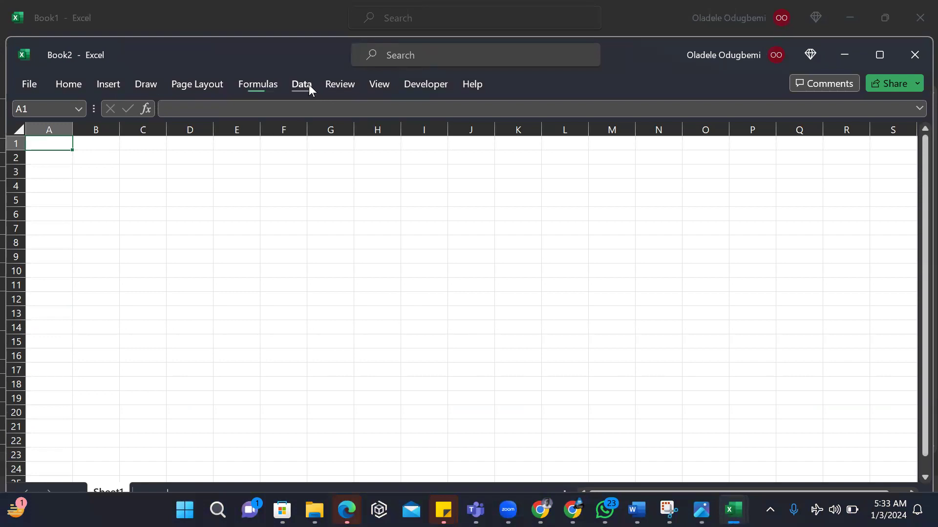
# - Show the Data > Get Data > From File import options
pyautogui.click(308, 84)
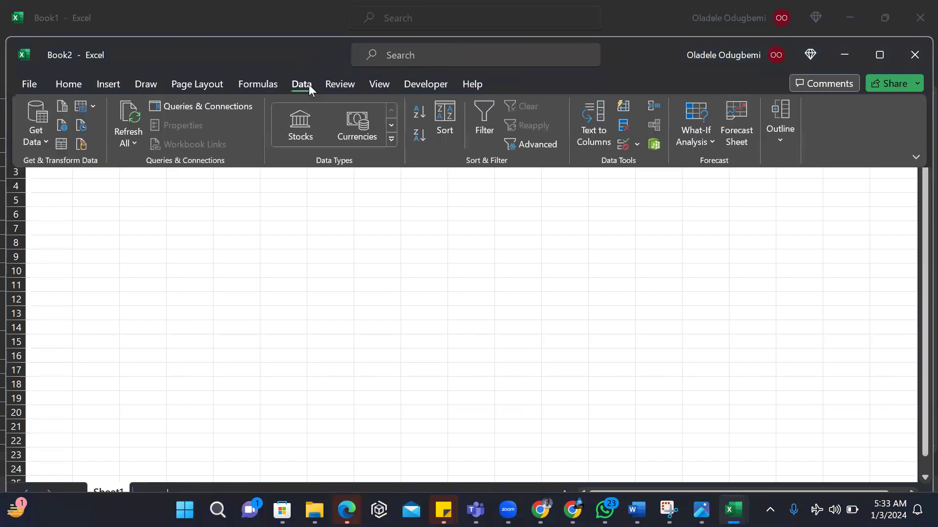
pyautogui.click(44, 142)
pyautogui.moveTo(94, 166)
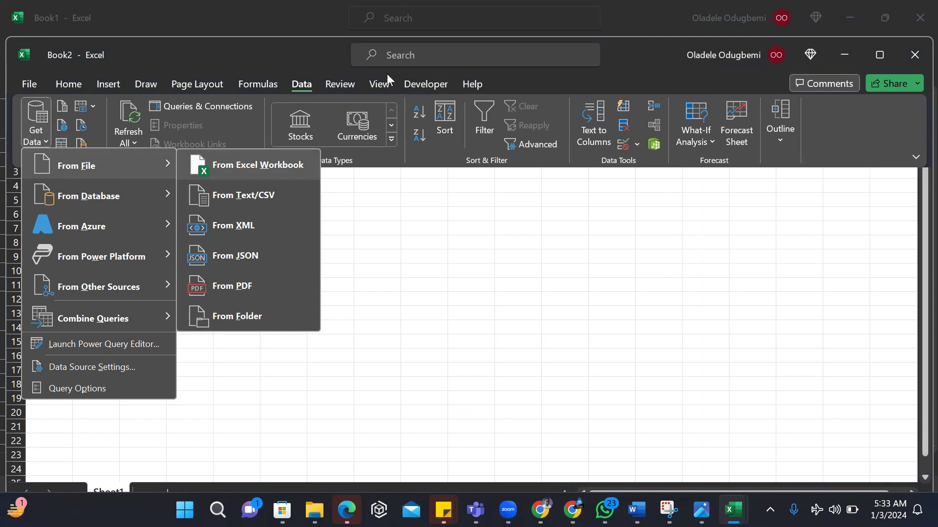
# - Import the Payroll Data for Sample Company Excel workbook file
pyautogui.click(374, 247)
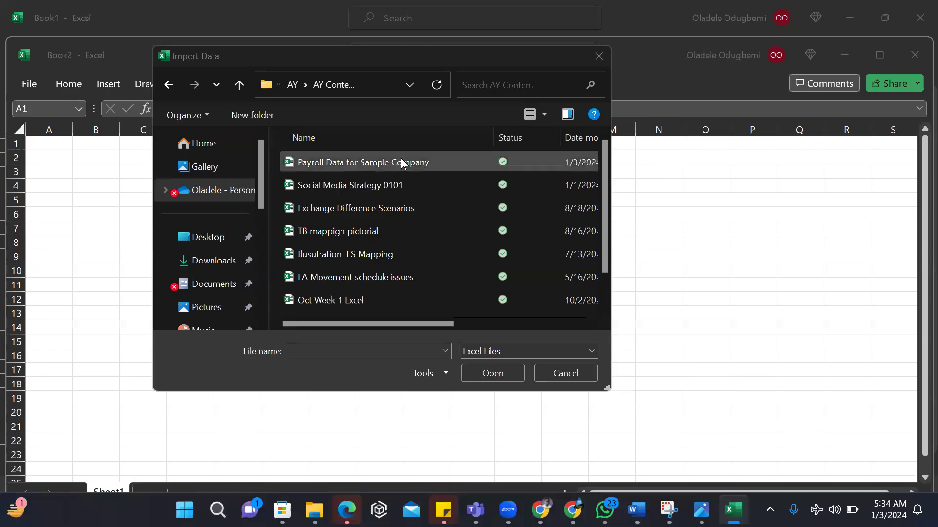
pyautogui.click(403, 162)
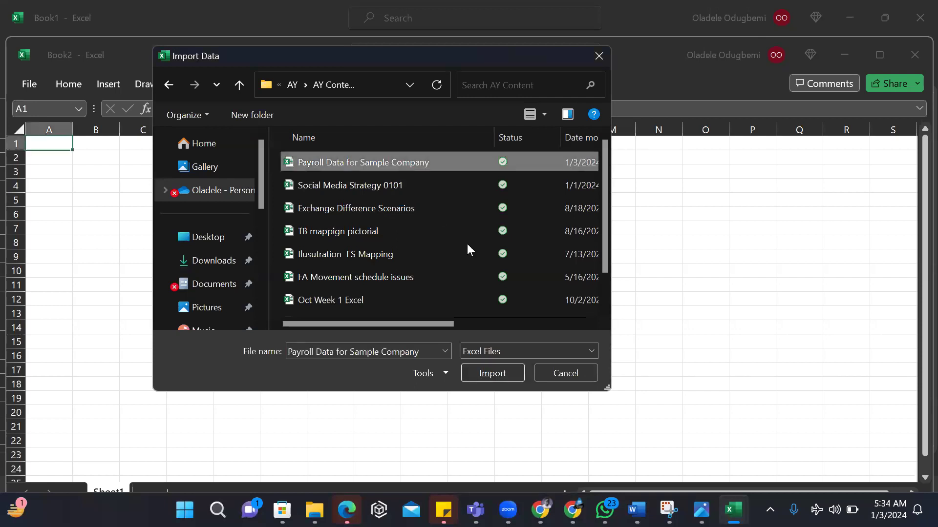
pyautogui.click(503, 374)
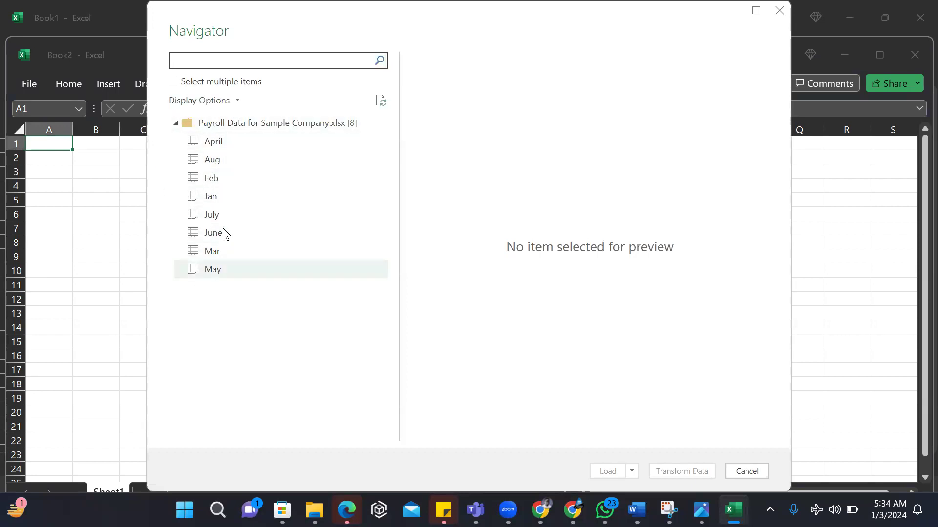
# - Preview the Jan sheet in the Navigator
pyautogui.click(206, 198)
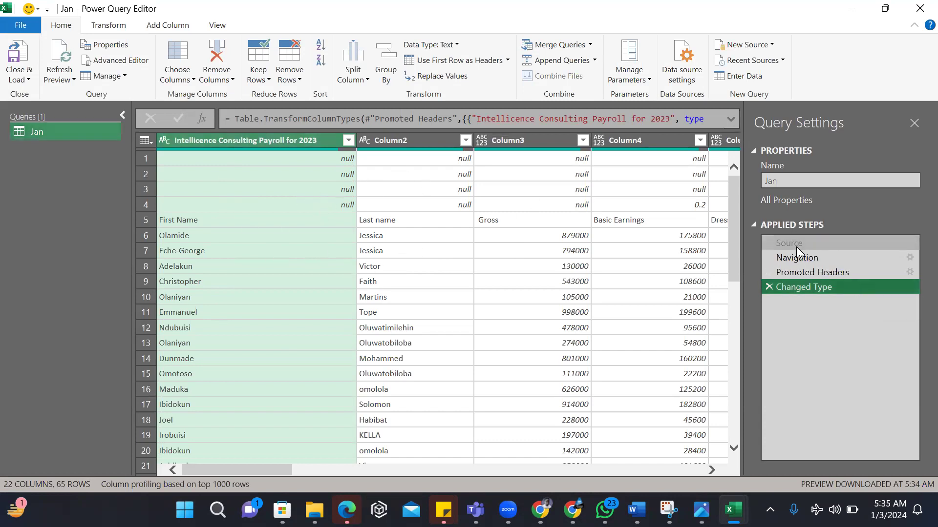
# - Delete the Changed Type, Promoted Headers and Navigation applied steps
pyautogui.click(768, 288)
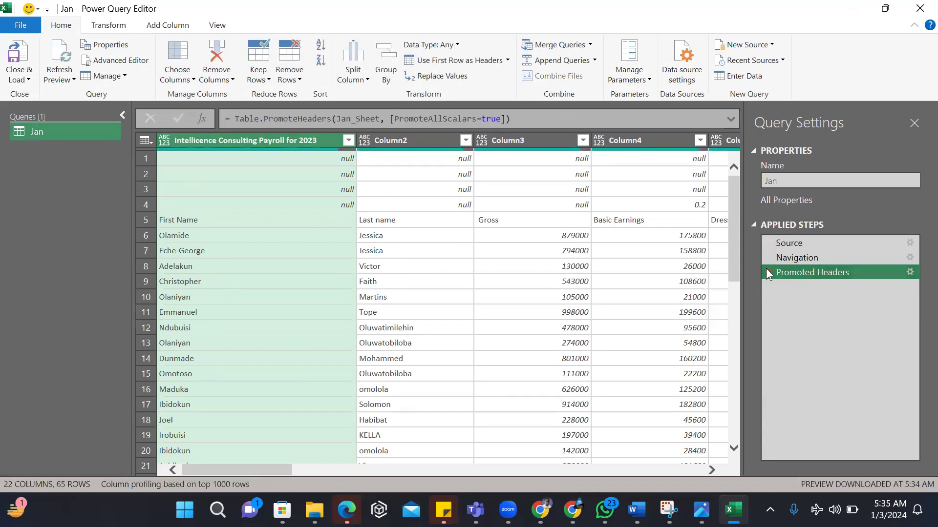
pyautogui.click(765, 268)
pyautogui.click(766, 257)
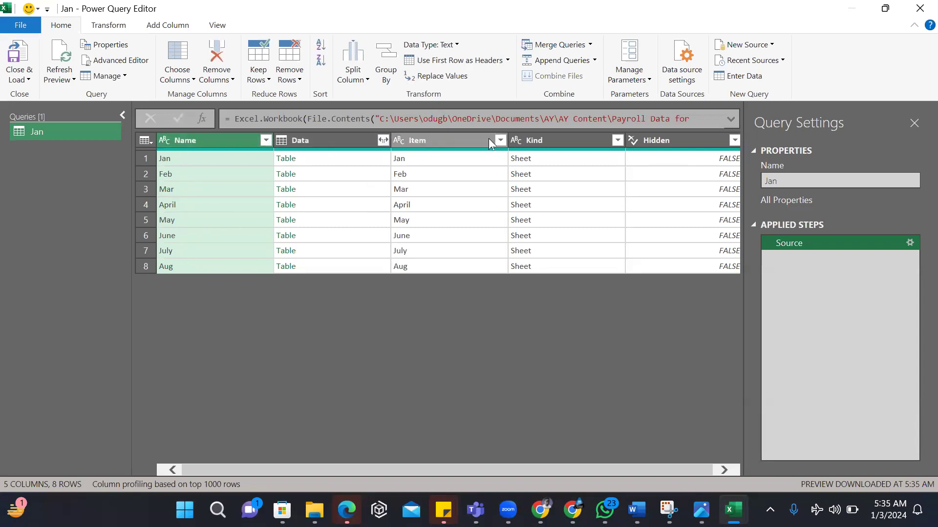
# - Keep only the Data and Name columns, removing all others
pyautogui.click(328, 142)
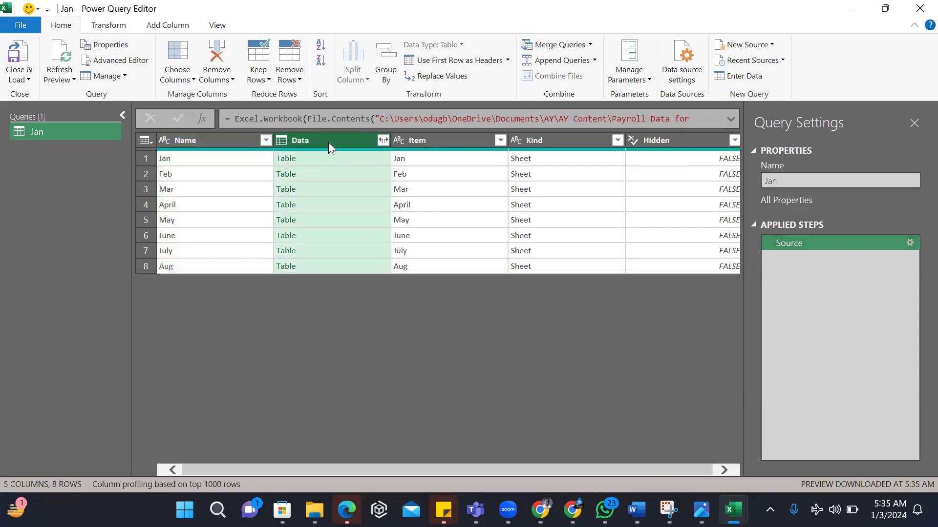
pyautogui.keyDown('ctrl'); pyautogui.click(208, 139); pyautogui.keyUp('ctrl')
pyautogui.rightClick(208, 139)
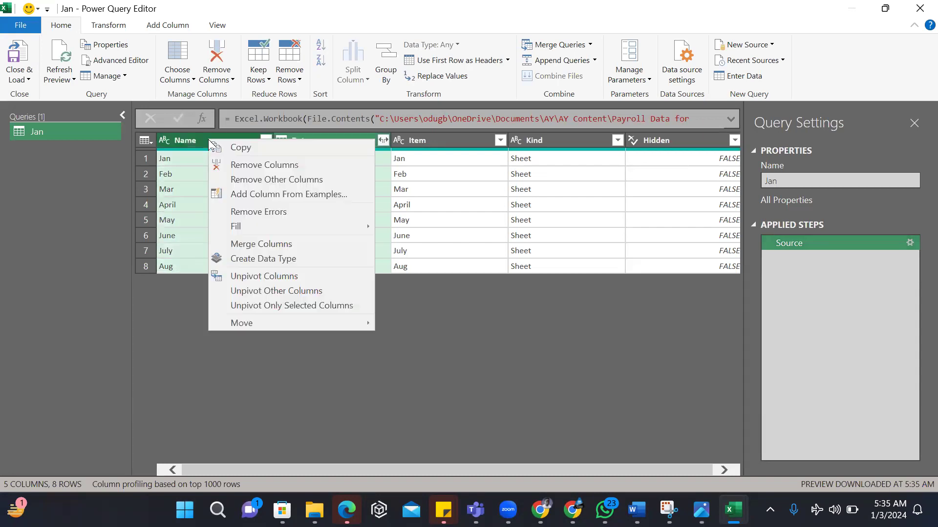
pyautogui.click(260, 179)
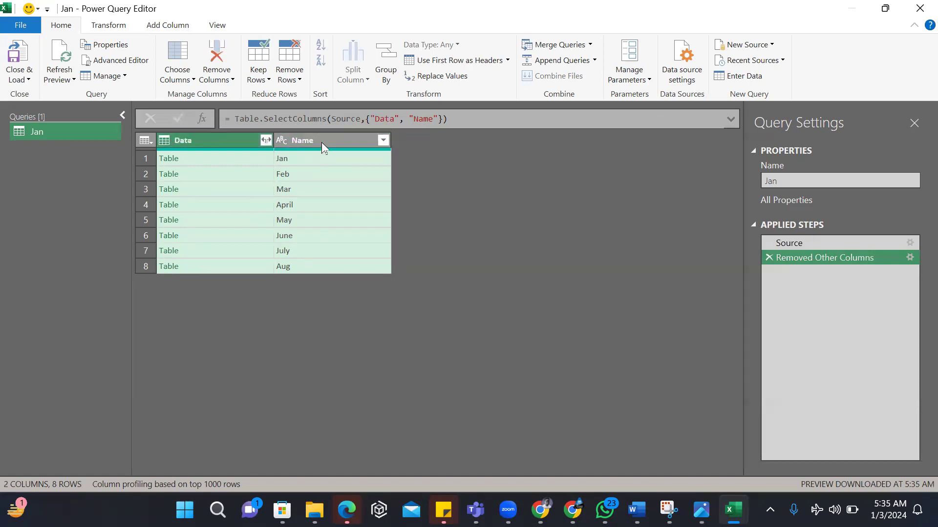
pyautogui.moveTo(321, 142); pyautogui.dragTo(209, 138)
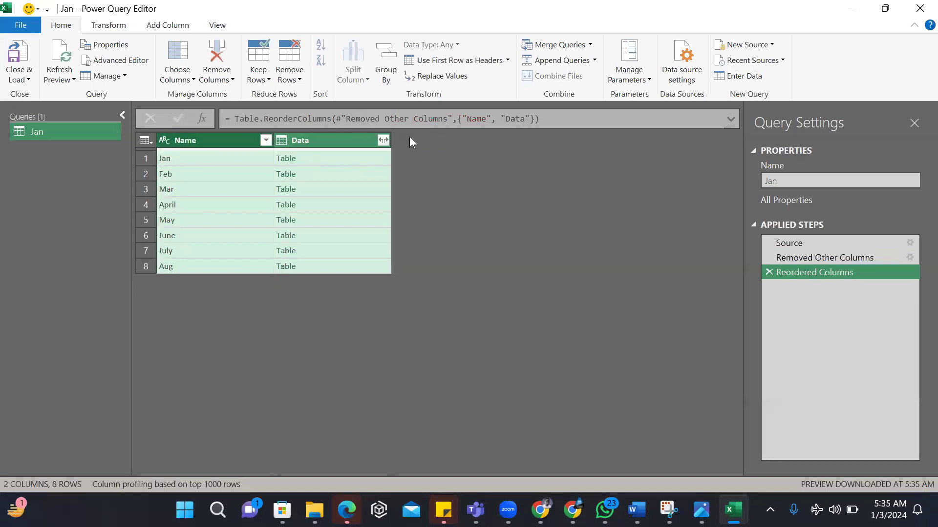
pyautogui.click(383, 140)
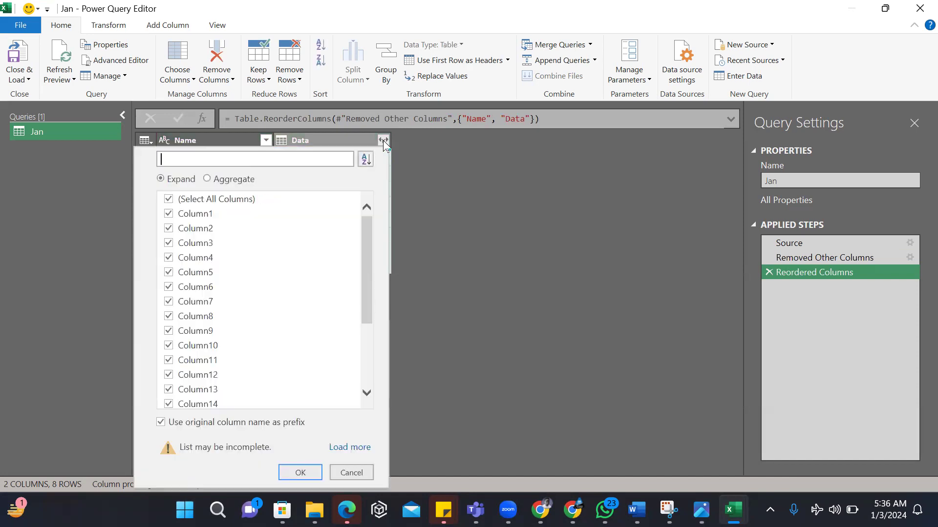
pyautogui.click(298, 473)
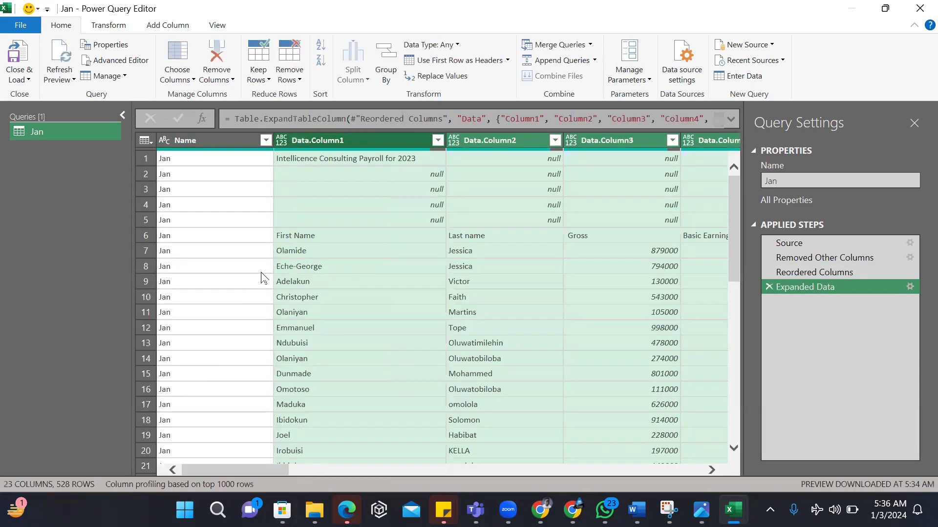
pyautogui.click(213, 188)
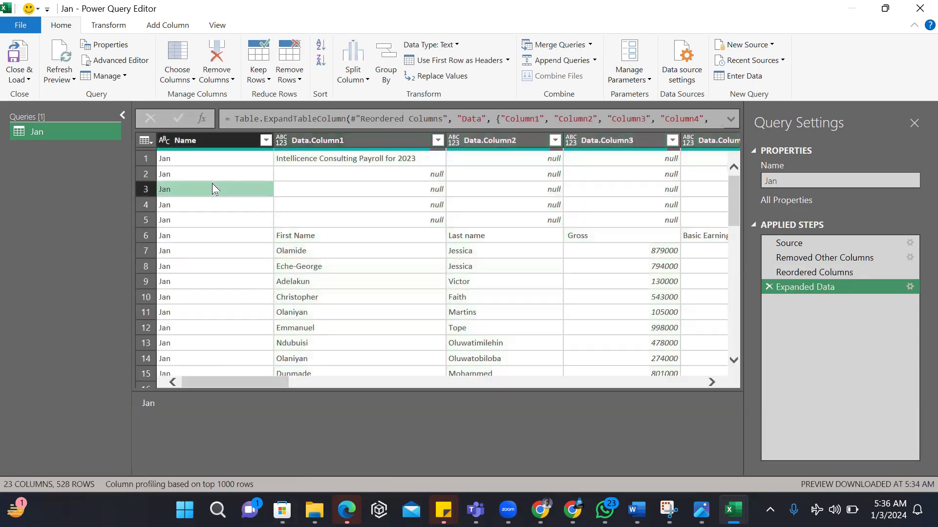
pyautogui.press('Down')
pyautogui.press('Down')
pyautogui.press('Down')
pyautogui.press('Down')
pyautogui.press('Down')
pyautogui.press('Down')
pyautogui.press('Down')
pyautogui.press('Down')
pyautogui.press('Down')
pyautogui.press('Down')
pyautogui.press('Down')
pyautogui.press('Down')
pyautogui.press('Down')
pyautogui.press('Down')
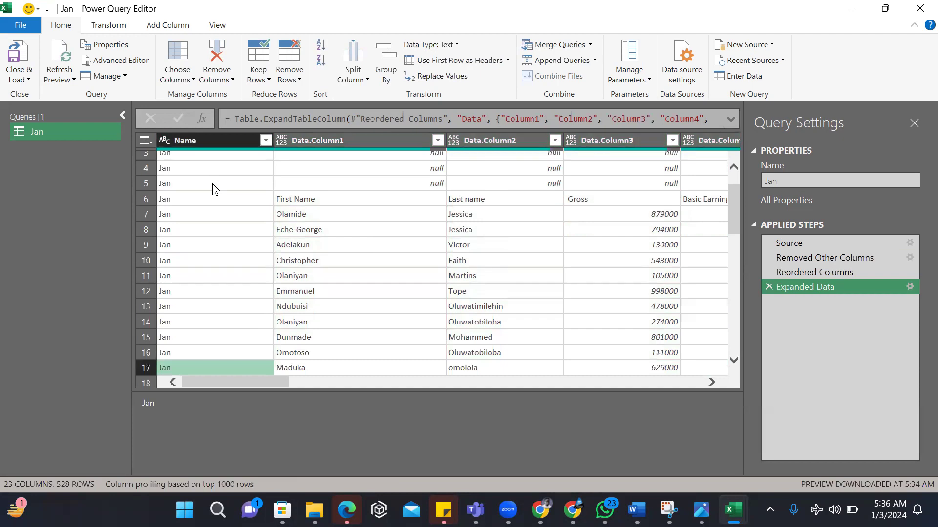
pyautogui.press('Down')
pyautogui.press('Down')
pyautogui.press('Down')
pyautogui.press('Down')
pyautogui.press('Down')
pyautogui.press('Down')
pyautogui.press('Down')
pyautogui.press('Down')
pyautogui.press('Down')
pyautogui.press('Down')
pyautogui.press('Down')
pyautogui.press('Down')
pyautogui.press('Down')
pyautogui.press('Down')
pyautogui.press('Down')
pyautogui.press('Down')
pyautogui.press('Down')
pyautogui.press('Down')
pyautogui.press('Down')
pyautogui.press('Down')
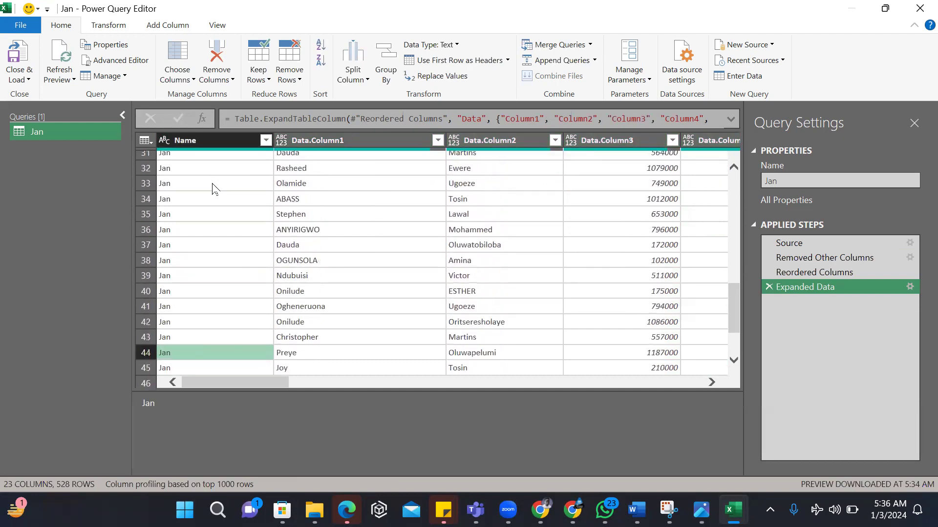
pyautogui.press('Down')
pyautogui.press('Down')
pyautogui.press('Down')
pyautogui.press('Down')
pyautogui.press('Down')
pyautogui.press('Down')
pyautogui.press('Down')
pyautogui.press('Down')
pyautogui.press('Down')
pyautogui.press('Down')
pyautogui.press('Down')
pyautogui.press('Down')
pyautogui.press('Down')
pyautogui.press('Down')
pyautogui.press('Down')
pyautogui.press('Down')
pyautogui.press('Down')
pyautogui.press('Down')
pyautogui.press('Down')
pyautogui.press('Down')
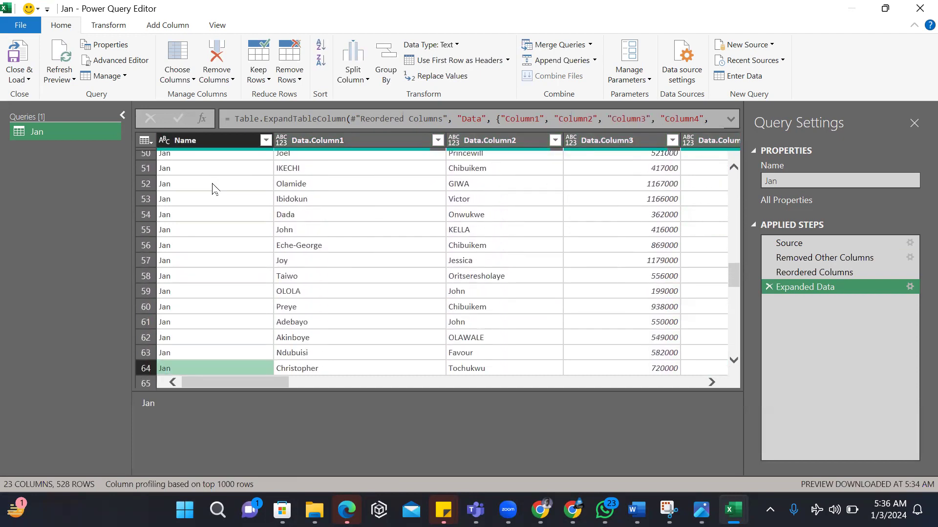
pyautogui.moveTo(736, 269); pyautogui.dragTo(743, 352)
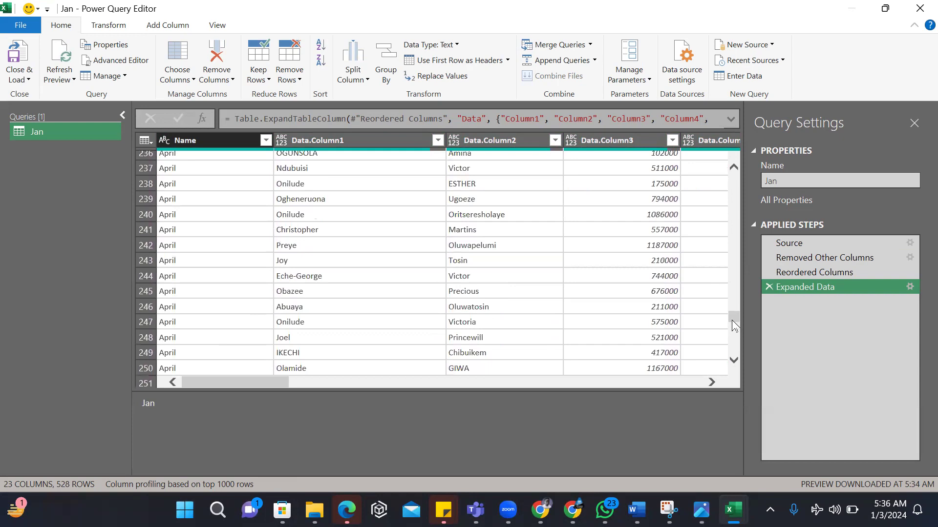
pyautogui.moveTo(733, 318); pyautogui.dragTo(733, 162)
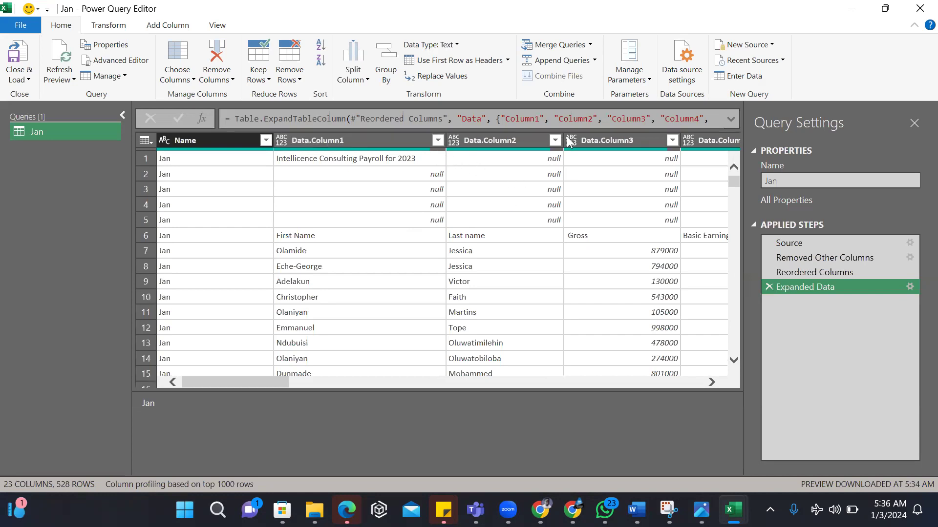
# - Filter out (null) values in Data.Column2, leaving 472 rows
pyautogui.click(554, 140)
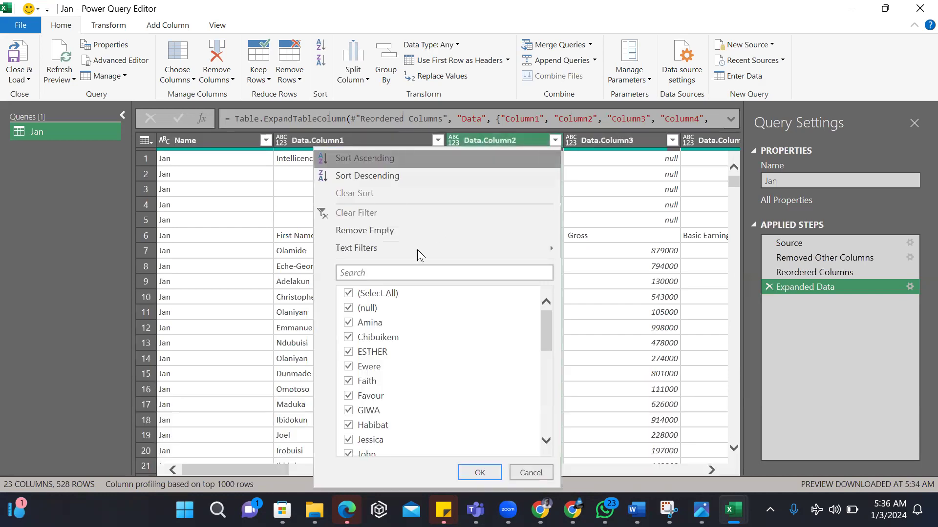
pyautogui.click(349, 311)
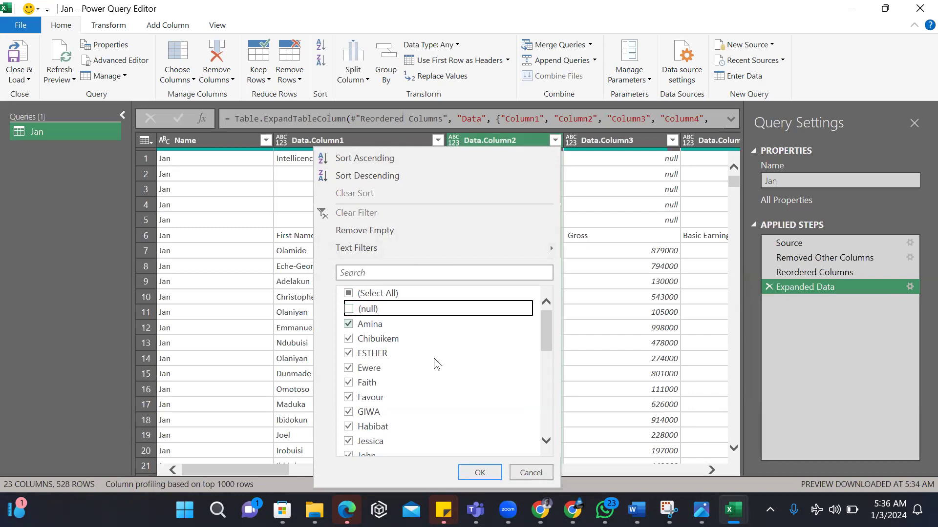
pyautogui.click(479, 472)
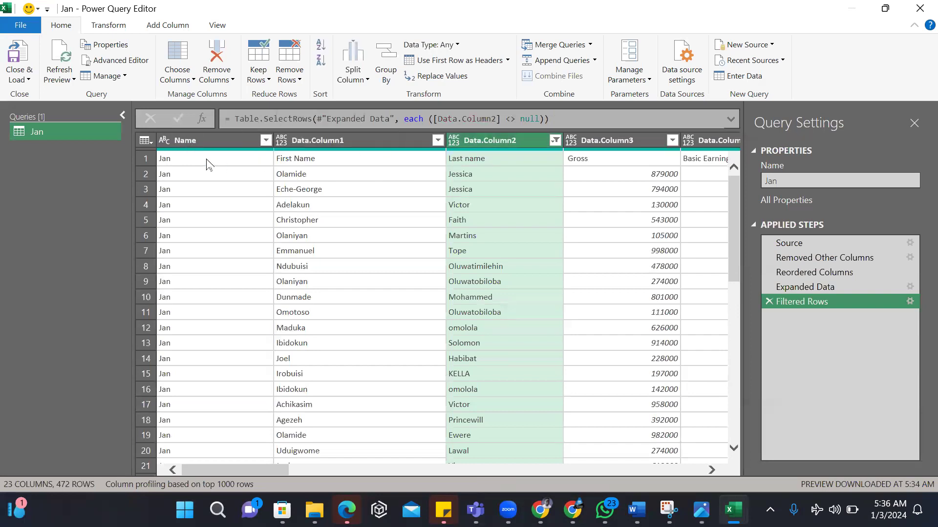
# - Check row 1's values up to Bonus, then use the first row as headers
pyautogui.click(524, 156)
pyautogui.press('Right')
pyautogui.press('Right')
pyautogui.press('Right')
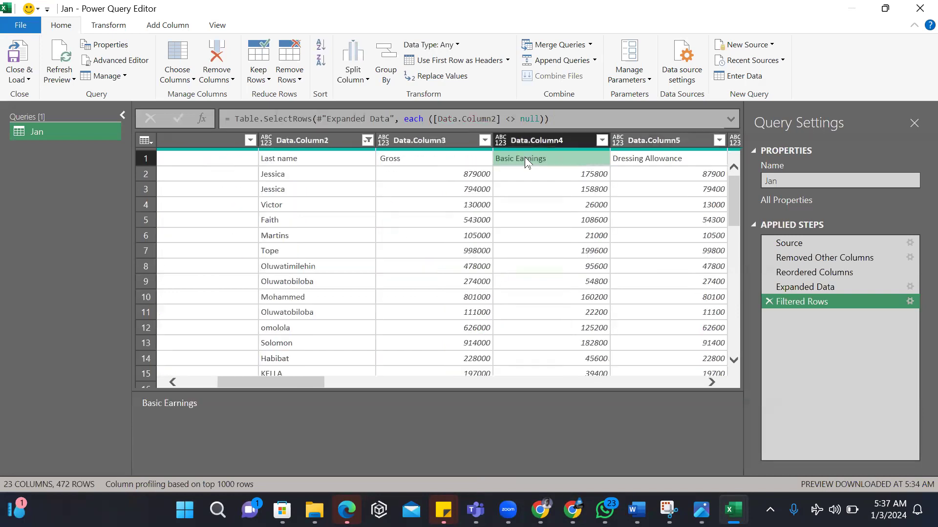
pyautogui.press('Right')
pyautogui.press('Right')
pyautogui.press('Right')
pyautogui.press('Right')
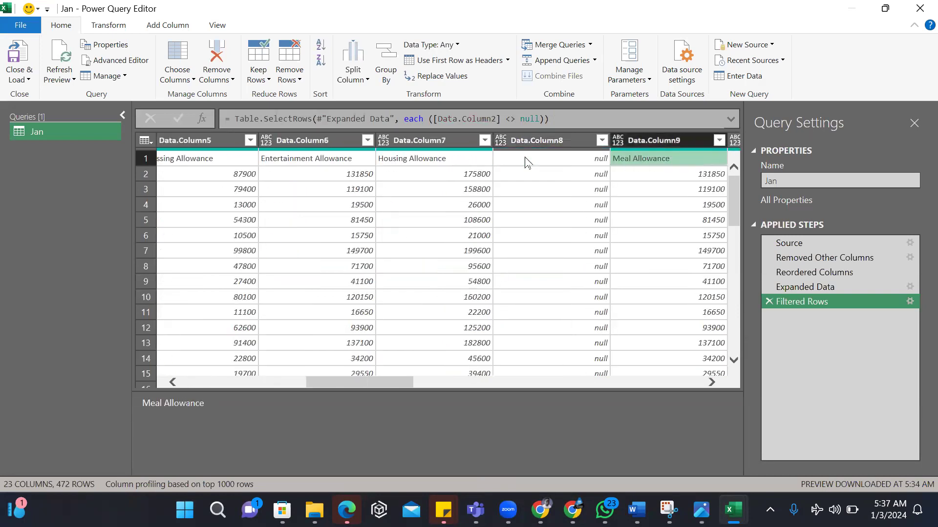
pyautogui.press('Right')
pyautogui.press('Right')
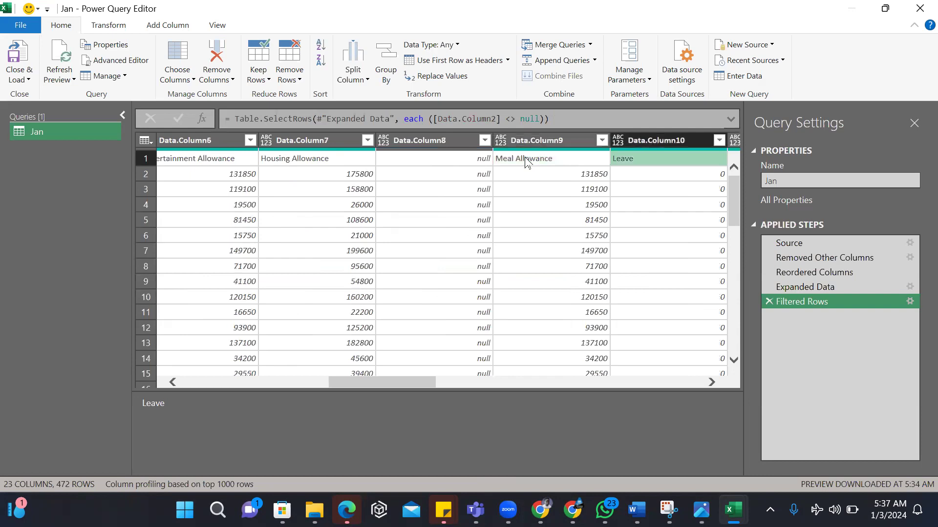
pyautogui.press('Left')
pyautogui.press('Left')
pyautogui.press('Left')
pyautogui.press('Left')
pyautogui.press('Left')
pyautogui.press('Left')
pyautogui.press('Left')
pyautogui.press('Left')
pyautogui.press('Left')
pyautogui.press('Left')
pyautogui.press('Left')
pyautogui.press('Left')
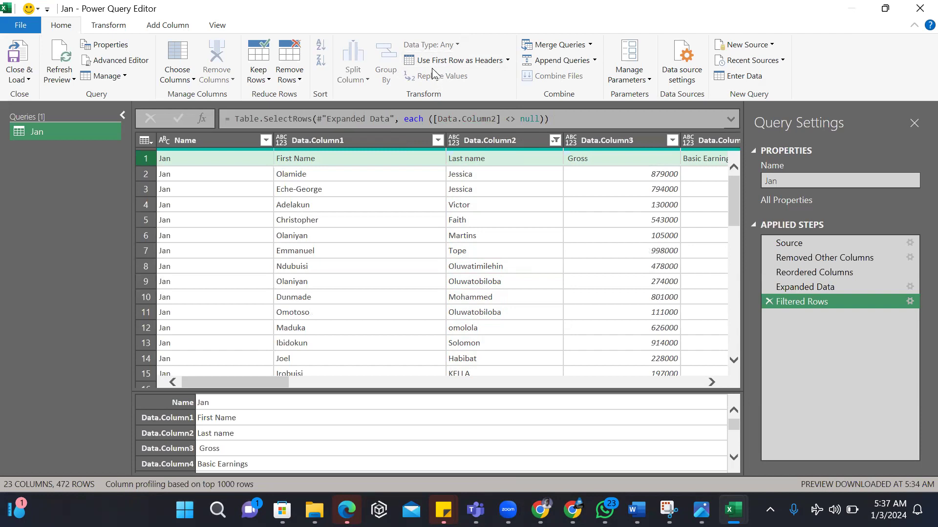
pyautogui.click(464, 60)
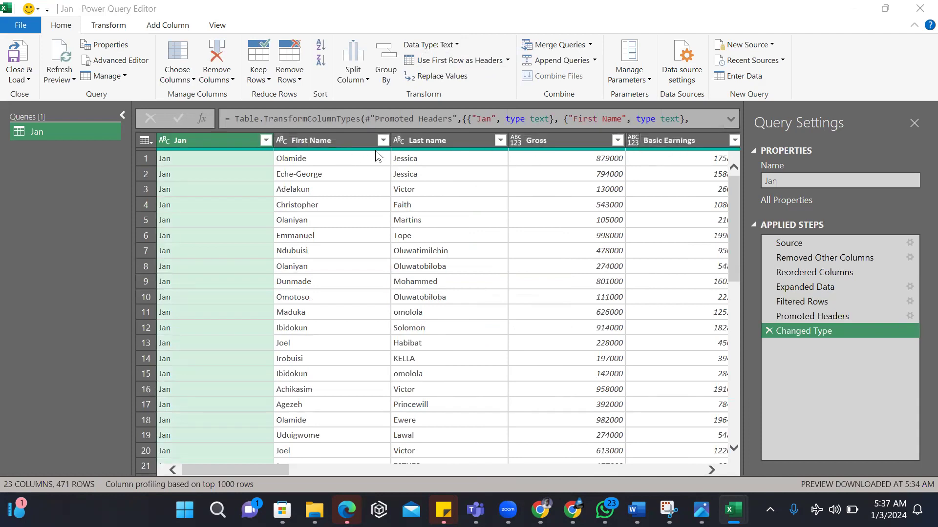
# - Rename the Jan column to MOnth
pyautogui.doubleClick(179, 140)
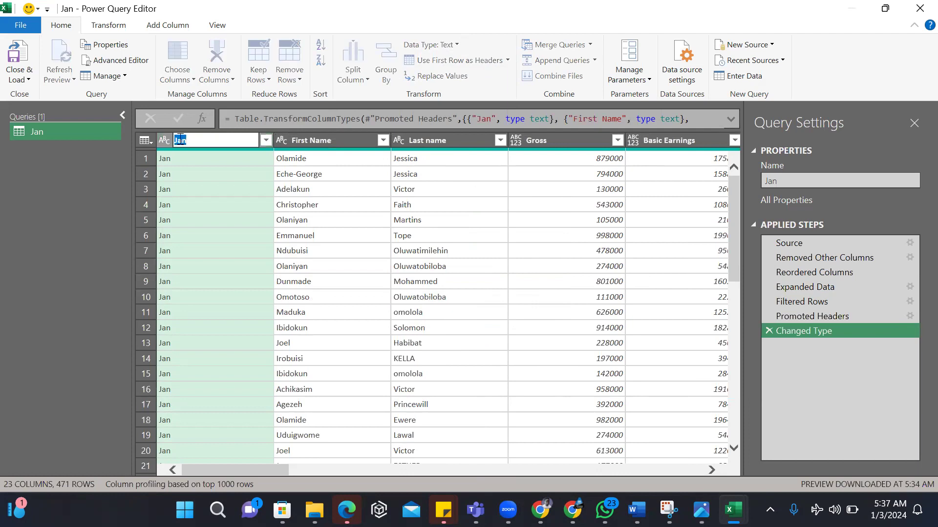
pyautogui.press('BackSpace')
pyautogui.write('MOnth')
pyautogui.press('Return')
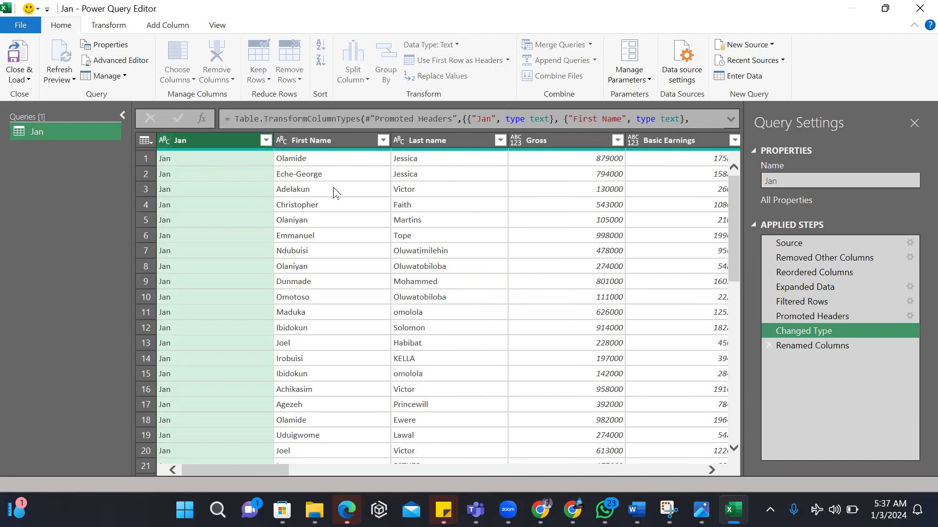
# - Check row 1 across to Net Pay and scroll through the rows to the last month value
pyautogui.click(317, 160)
pyautogui.press('Right')
pyautogui.press('Right')
pyautogui.press('Right')
pyautogui.press('Right')
pyautogui.press('Right')
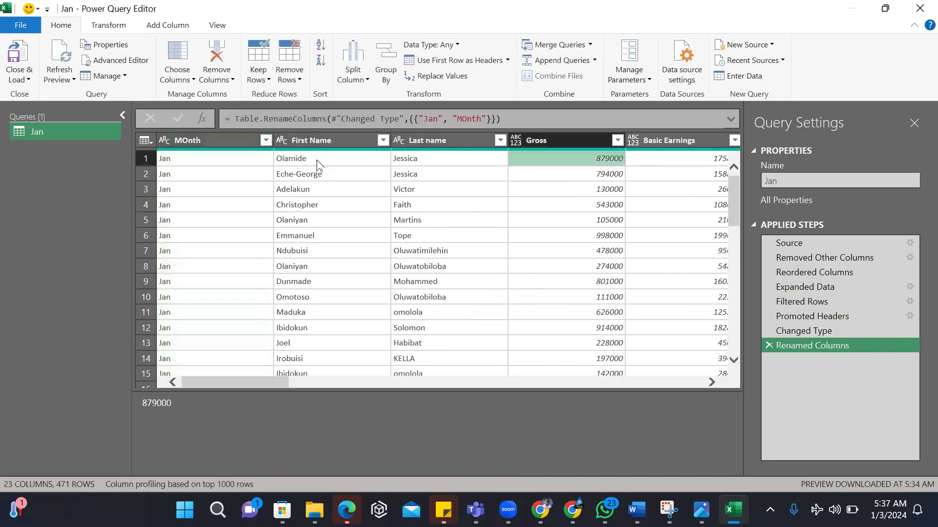
pyautogui.press('Right')
pyautogui.press('Right')
pyautogui.press('Right')
pyautogui.press('Right')
pyautogui.press('Right')
pyautogui.press('Right')
pyautogui.press('Right')
pyautogui.press('Right')
pyautogui.press('Right')
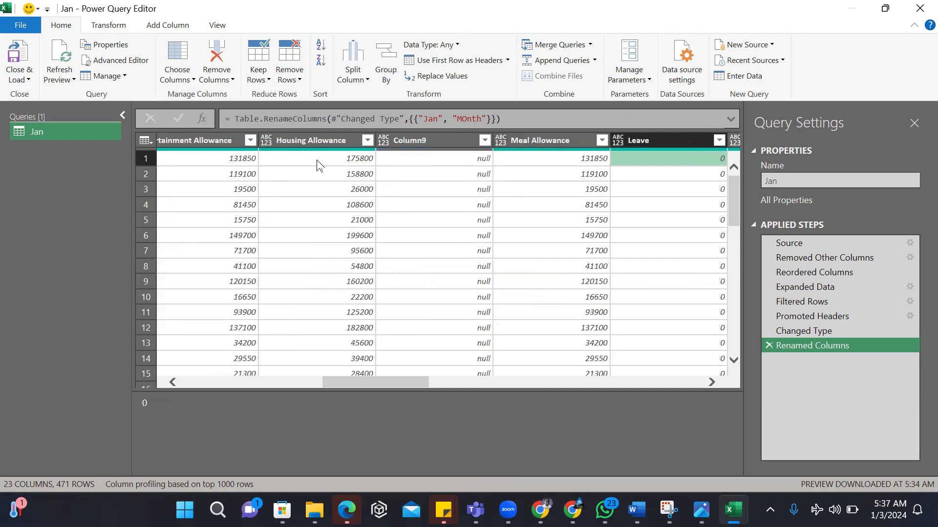
pyautogui.press('Right')
pyautogui.press('Right')
pyautogui.press('Right')
pyautogui.press('Right')
pyautogui.press('Right')
pyautogui.press('Right')
pyautogui.press('Right')
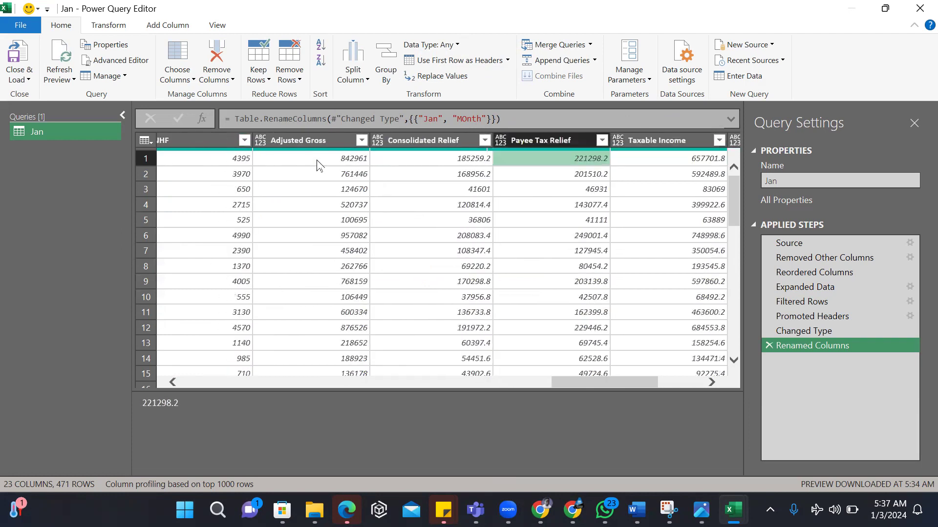
pyautogui.press('Left')
pyautogui.press('Left')
pyautogui.press('Left')
pyautogui.press('Left')
pyautogui.press('Left')
pyautogui.press('Left')
pyautogui.press('Left')
pyautogui.press('Left')
pyautogui.press('Left')
pyautogui.press('Left')
pyautogui.press('Left')
pyautogui.press('Left')
pyautogui.press('Left')
pyautogui.press('Left')
pyautogui.press('Left')
pyautogui.press('Left')
pyautogui.press('Left')
pyautogui.press('Left')
pyautogui.press('Left')
pyautogui.press('Left')
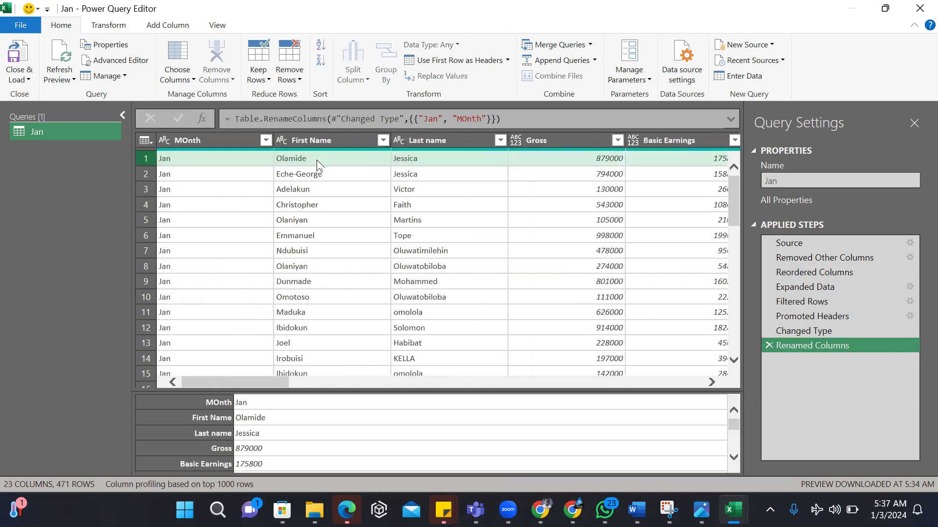
pyautogui.moveTo(730, 202); pyautogui.dragTo(739, 359)
pyautogui.click(736, 359)
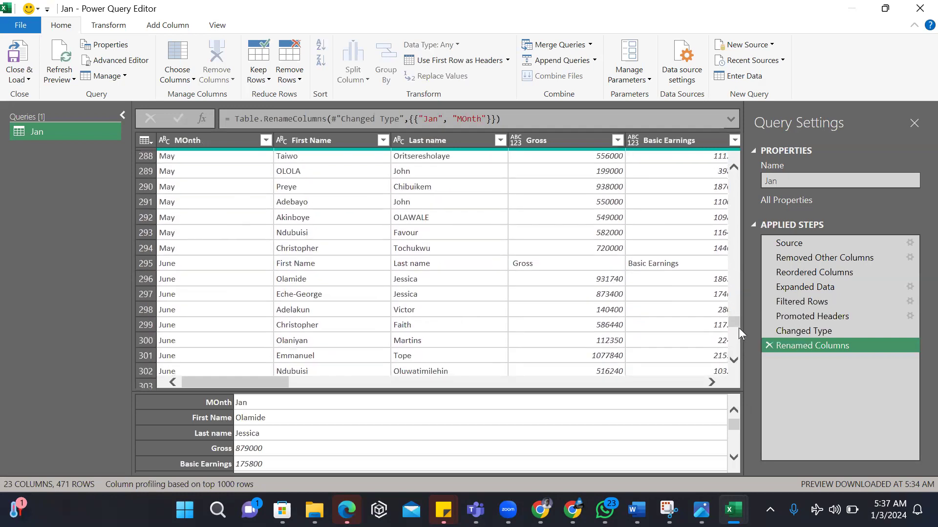
pyautogui.moveTo(736, 324); pyautogui.dragTo(734, 359)
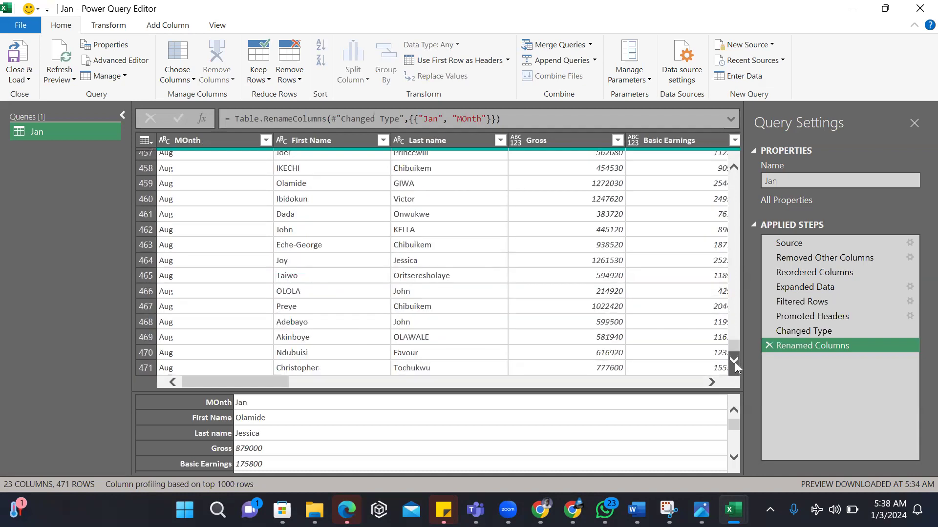
pyautogui.click(225, 366)
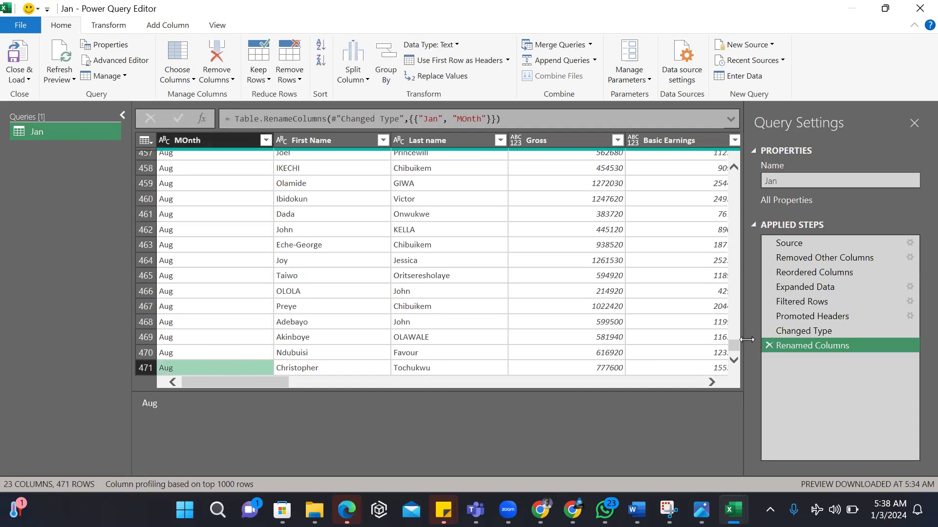
pyautogui.moveTo(734, 348); pyautogui.dragTo(738, 168)
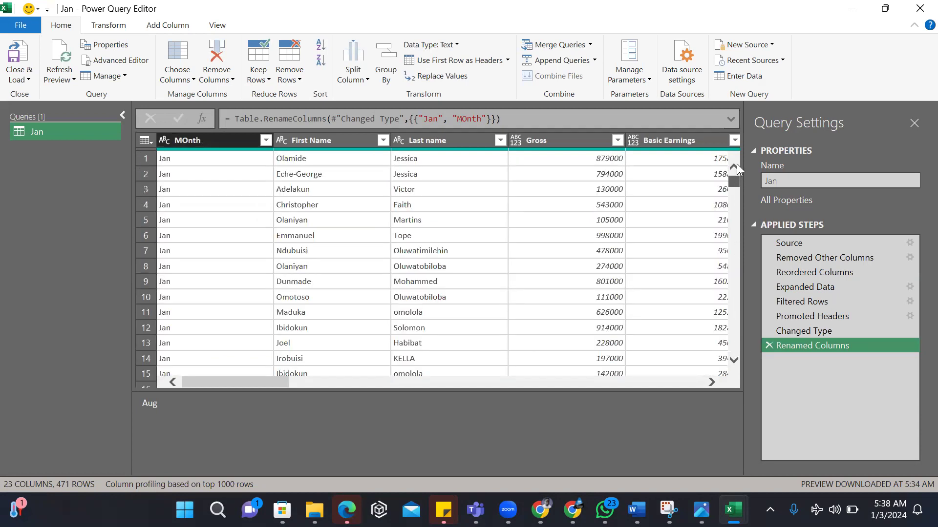
# - Exclude 'First Name' from the First Name filter, leaving 464 rows, then inspect row 9
pyautogui.click(304, 158)
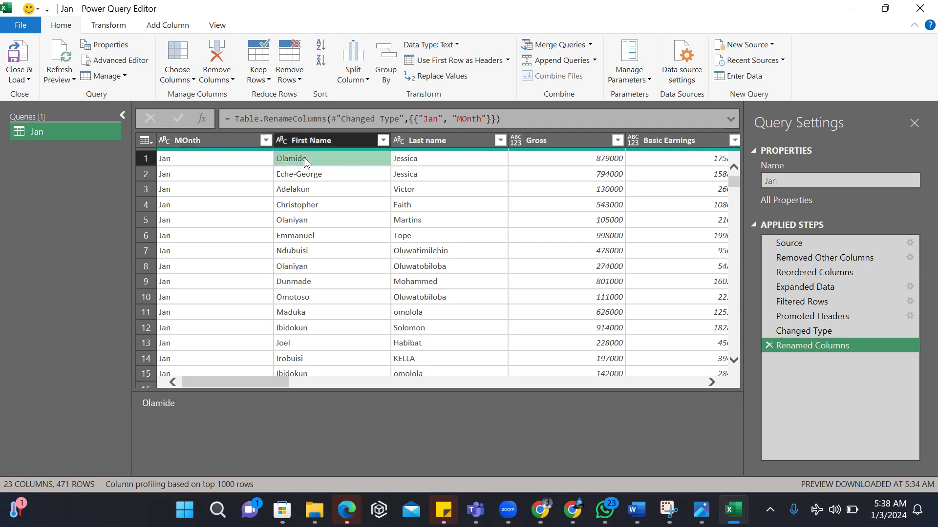
pyautogui.click(383, 140)
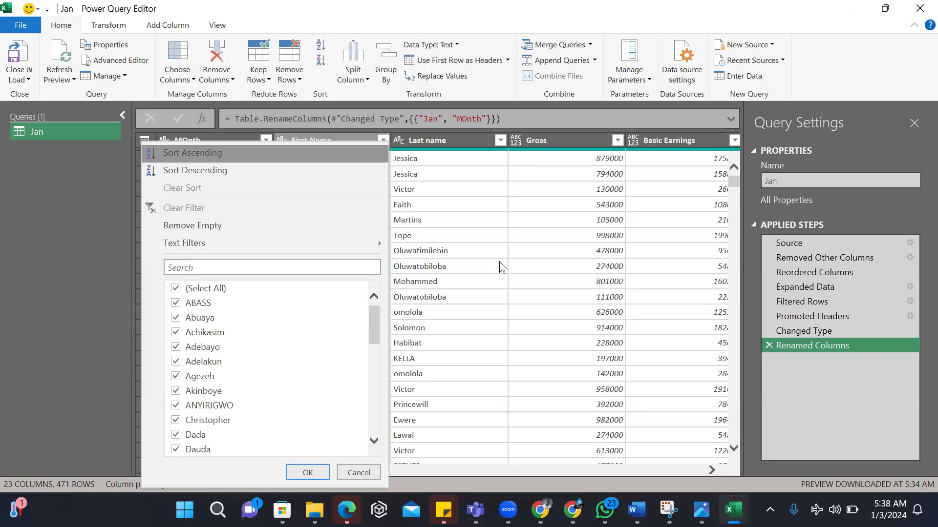
pyautogui.moveTo(378, 316); pyautogui.dragTo(379, 347)
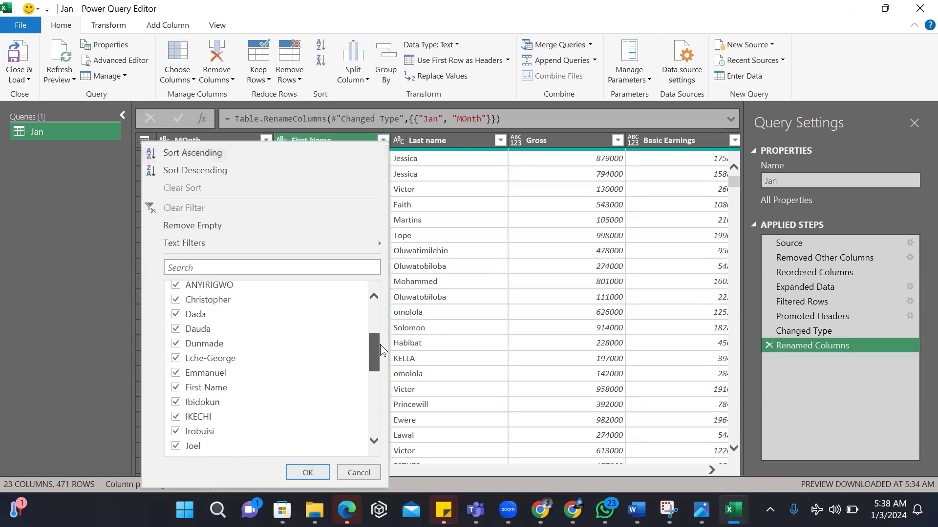
pyautogui.click(178, 386)
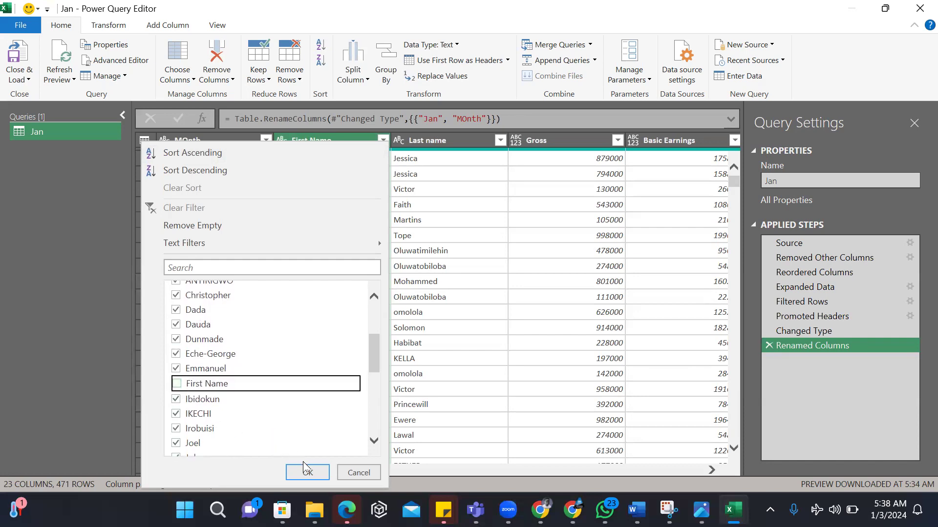
pyautogui.click(308, 473)
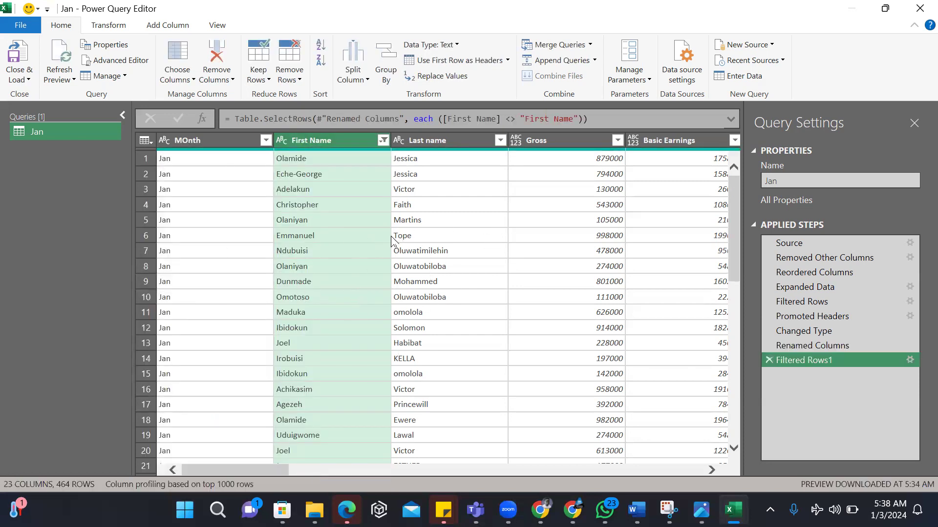
pyautogui.click(244, 283)
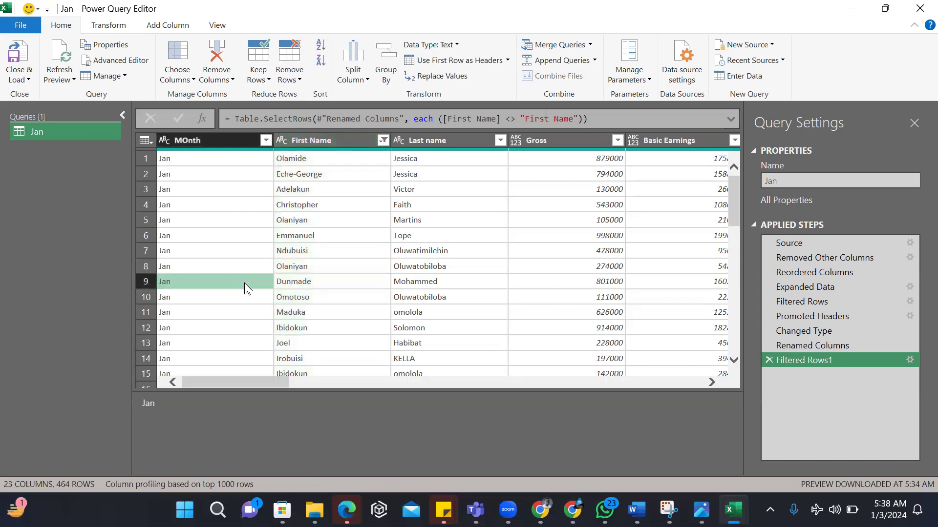
pyautogui.click(244, 283)
# - View row 9's complete record to confirm the stacked months
pyautogui.click(244, 282)
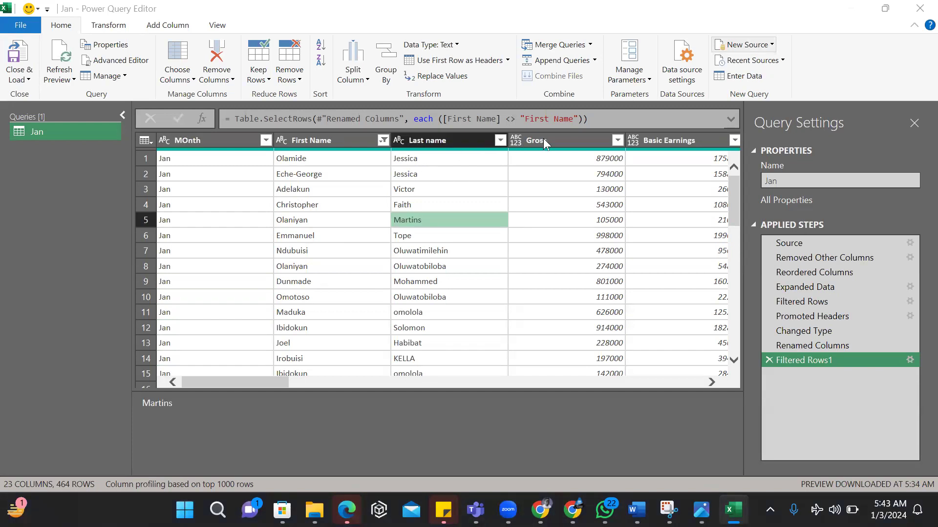
# - Select the Last name and First Name columns together and choose Merge Columns
pyautogui.click(330, 140)
pyautogui.keyDown('ctrl'); pyautogui.click(429, 142); pyautogui.keyUp('ctrl')
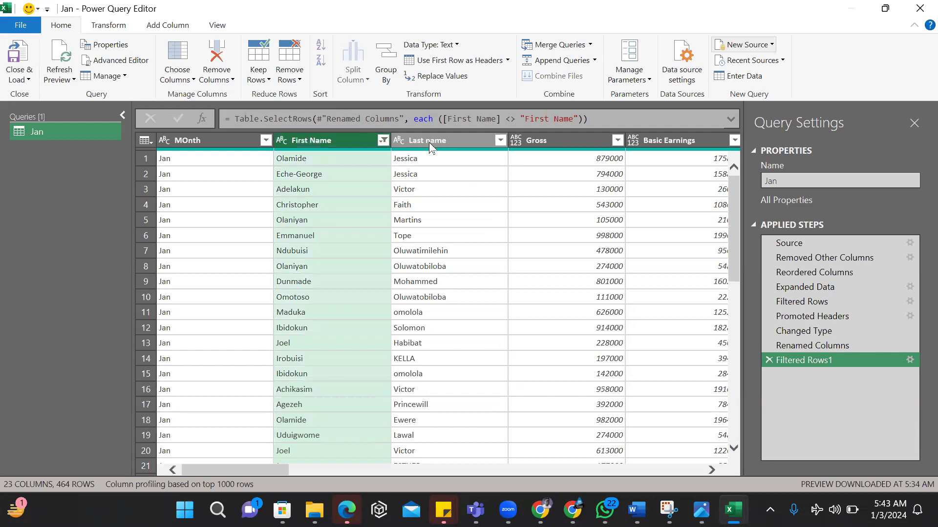
pyautogui.click(428, 142)
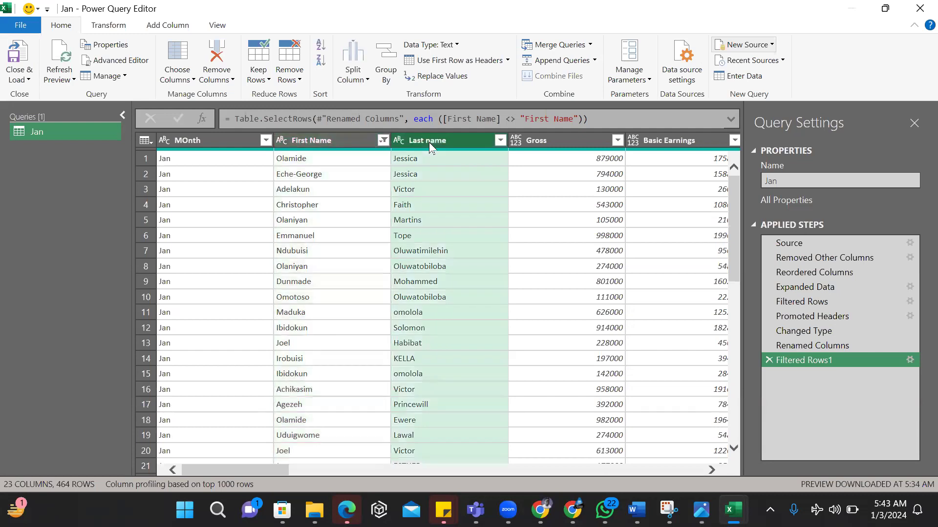
pyautogui.keyDown('ctrl'); pyautogui.click(329, 140); pyautogui.keyUp('ctrl')
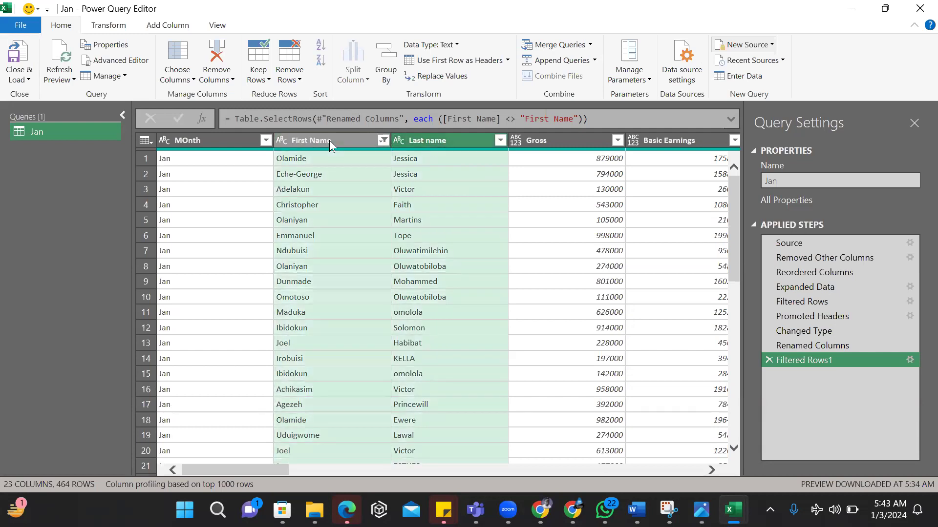
pyautogui.rightClick(329, 139)
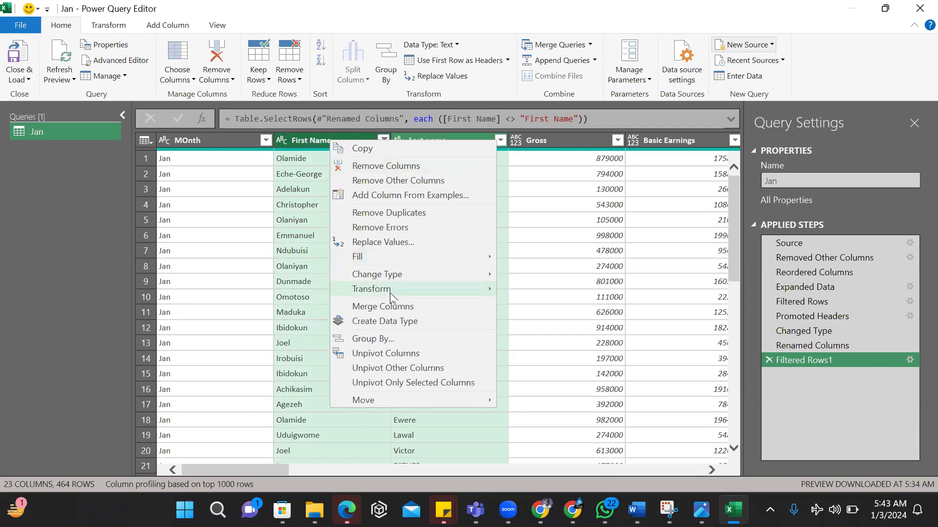
pyautogui.click(383, 307)
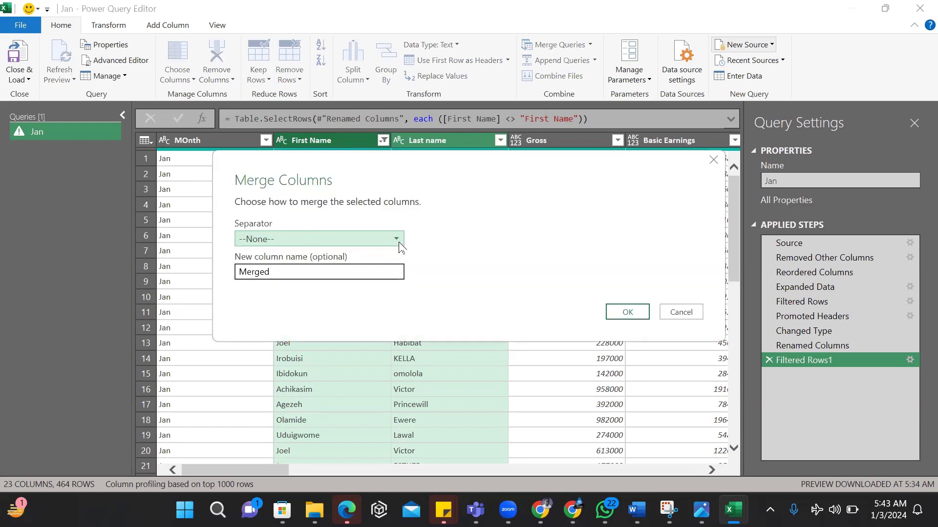
# - Merge them with a Space separator into a new column named 'Full Name'
pyautogui.click(398, 241)
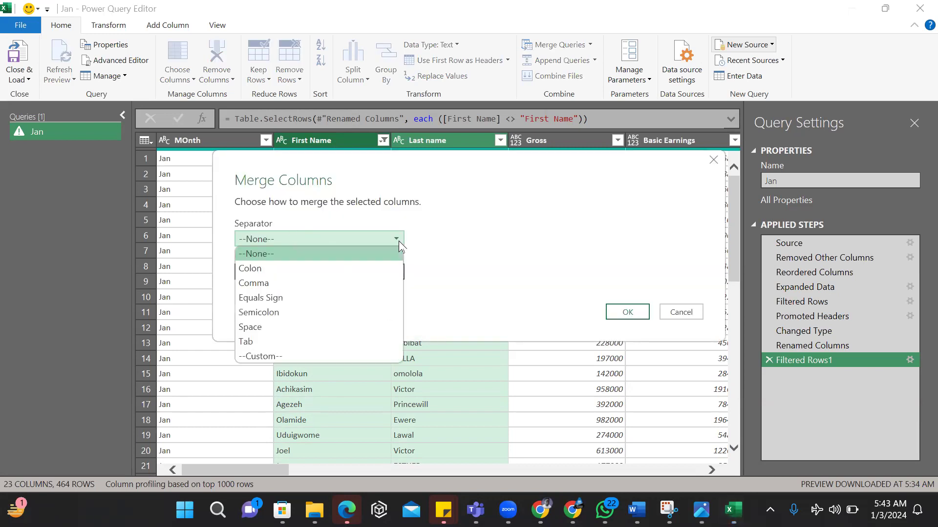
pyautogui.click(297, 330)
pyautogui.click(282, 276)
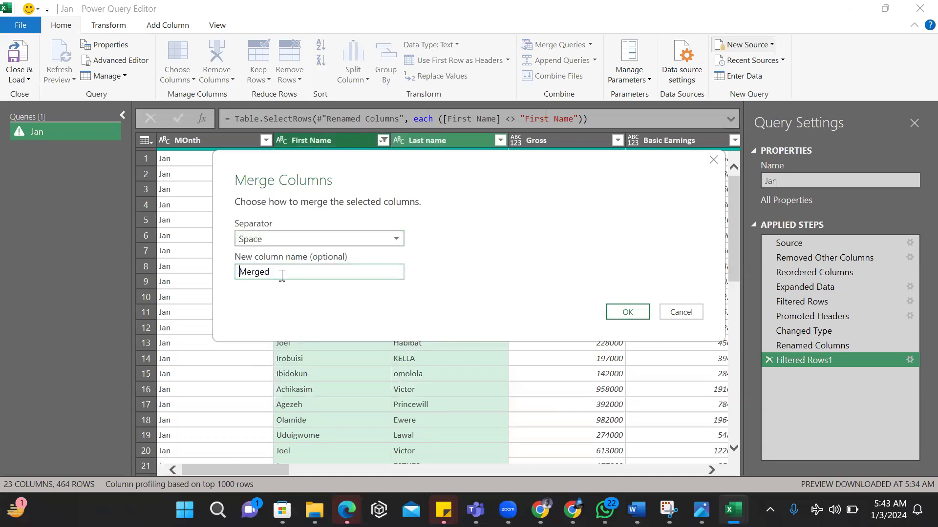
pyautogui.press('Home')
pyautogui.write('Full Name')
pyautogui.press('Delete')
pyautogui.press('Delete')
pyautogui.press('Delete')
pyautogui.press('Delete')
pyautogui.press('Delete')
pyautogui.press('Delete')
pyautogui.click(628, 315)
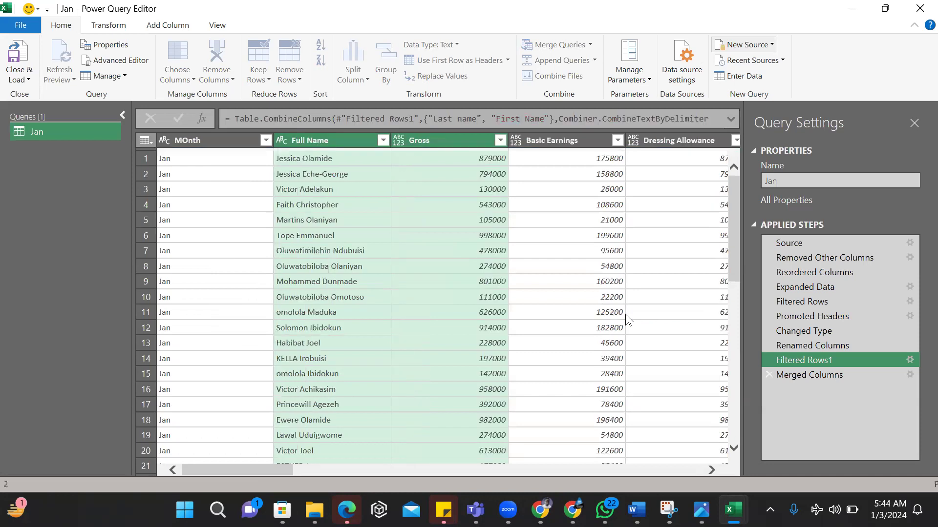
# - Rename the query in Query Settings from Jan to 'ConsolidtingPayroll'
pyautogui.click(321, 169)
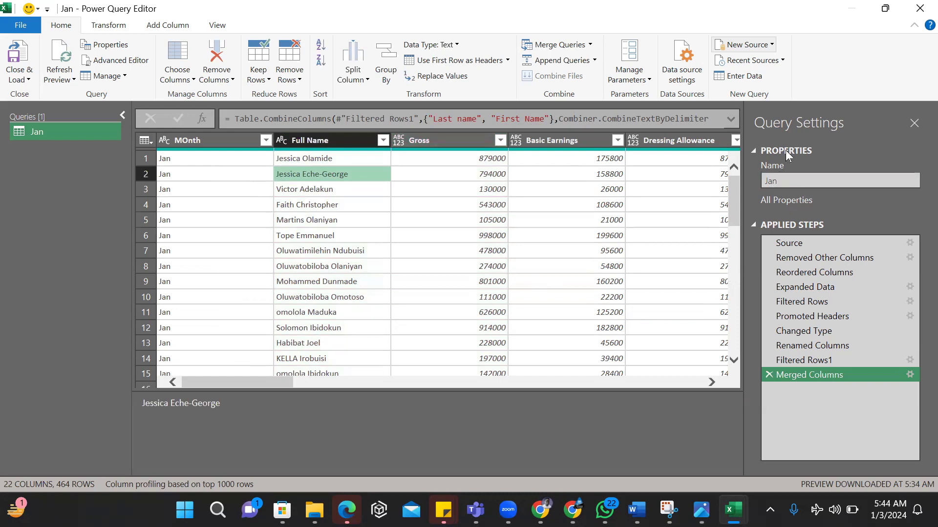
pyautogui.click(791, 184)
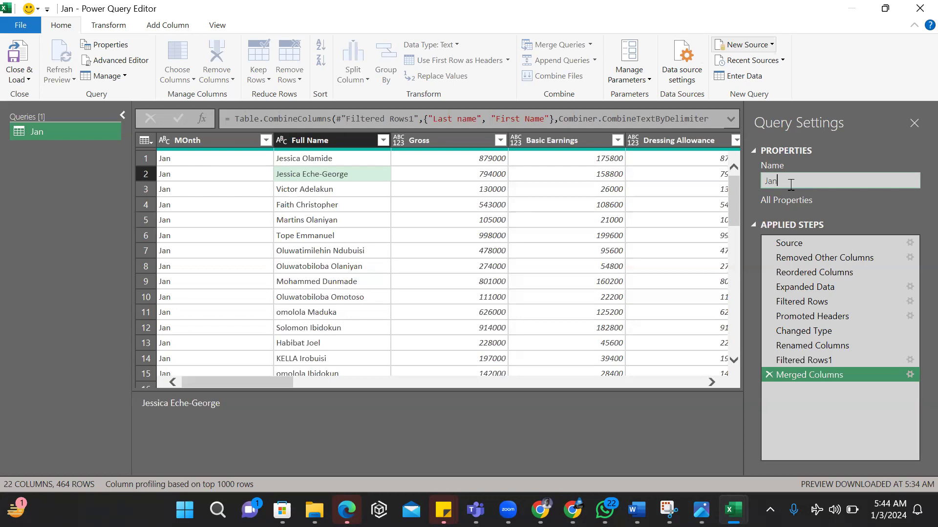
pyautogui.hotkey('ctrl', 'a')
pyautogui.press('BackSpace')
pyautogui.write('ConsolidtingPayroll')
pyautogui.press('Return')
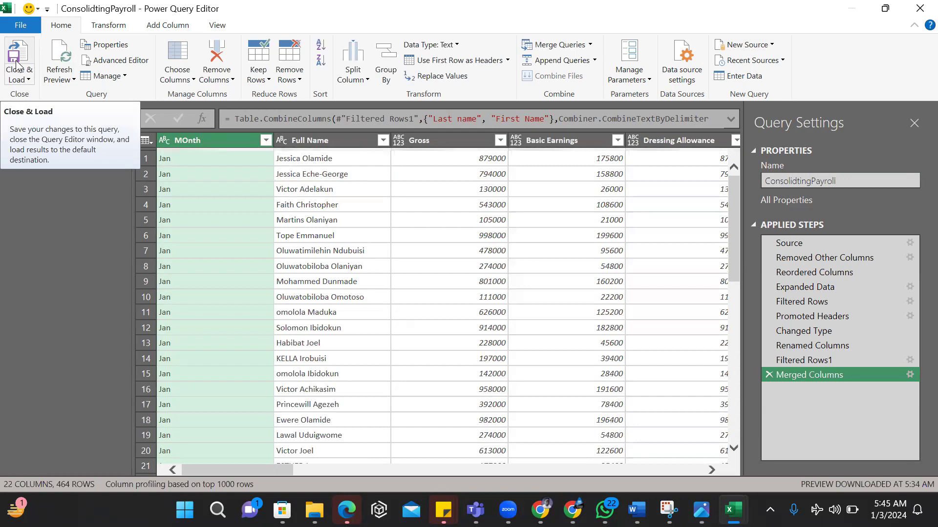
# - Close & Load the query, then confirm the loaded table ends after 464 rows
pyautogui.click(16, 63)
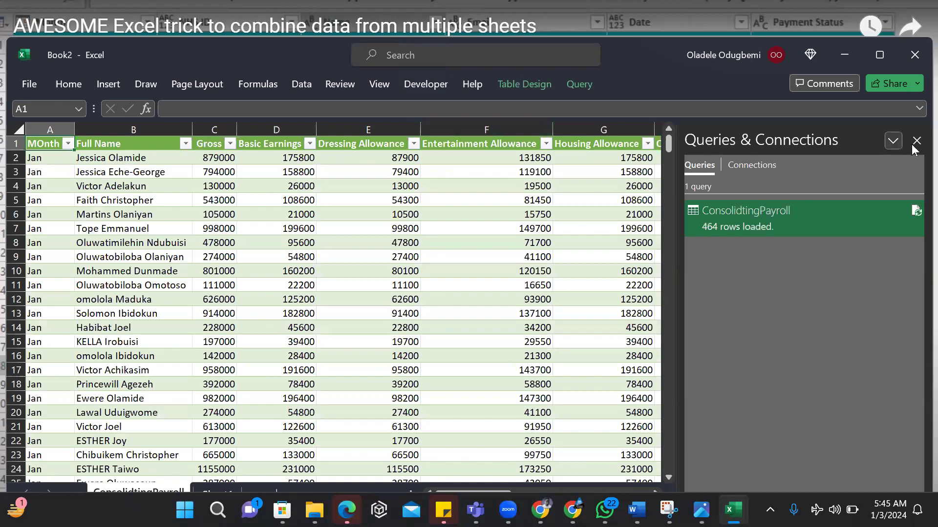
pyautogui.click(345, 235)
pyautogui.press('Left')
pyautogui.press('Left')
pyautogui.press('Left')
pyautogui.press('Left')
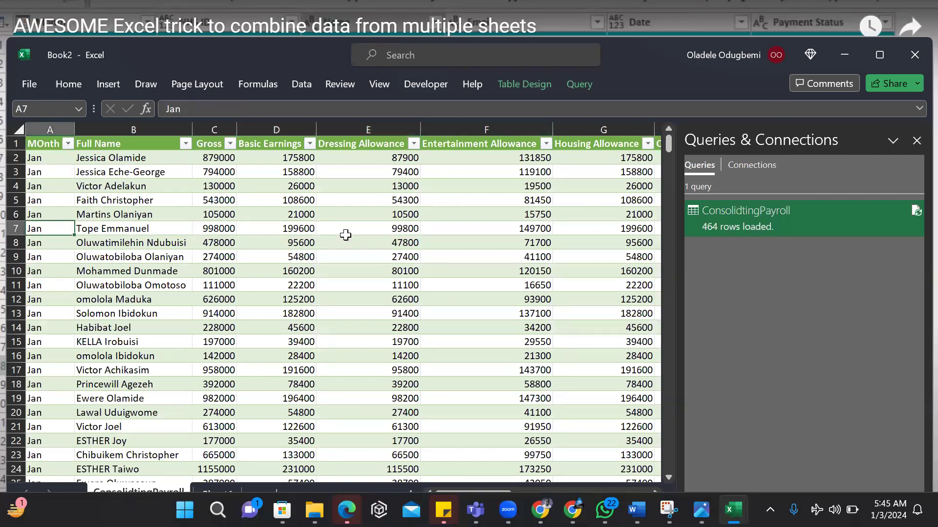
pyautogui.press('Down')
pyautogui.press('Down')
pyautogui.press('Down')
pyautogui.hotkey('ctrl', 'Down')
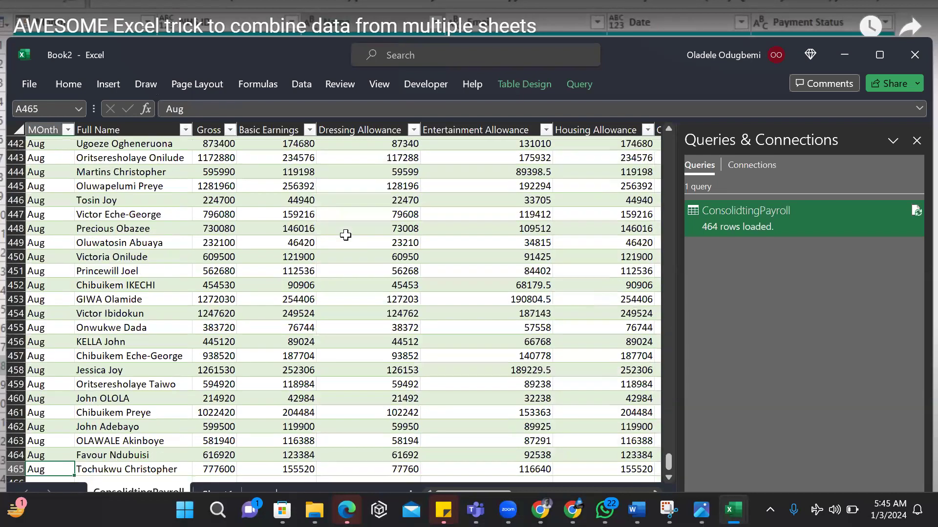
pyautogui.press('Down')
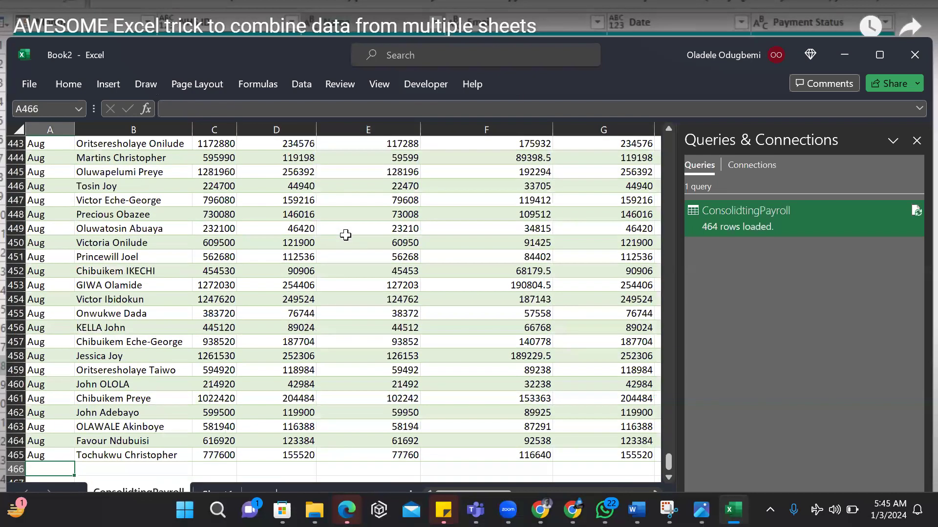
pyautogui.press('Up')
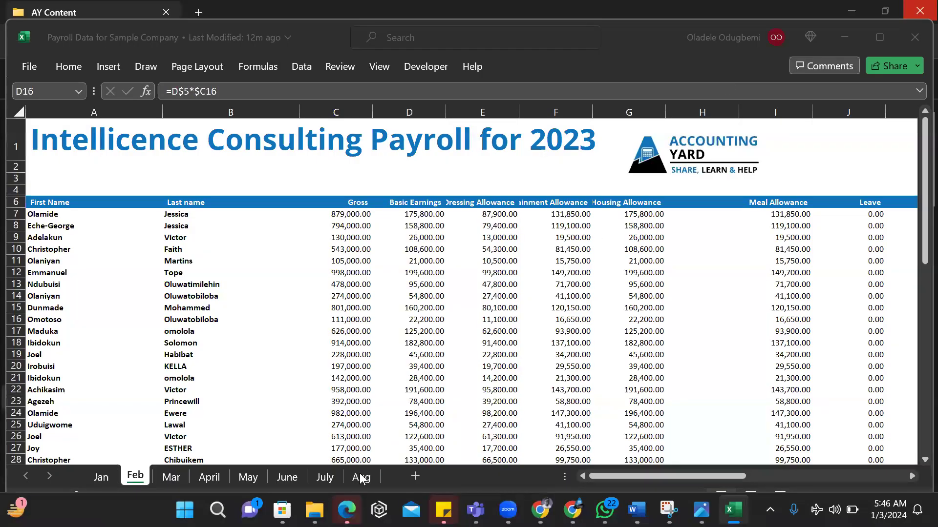
# - Copy the Aug sheet to the end of the workbook and name the copy 'Sept'
pyautogui.click(362, 477)
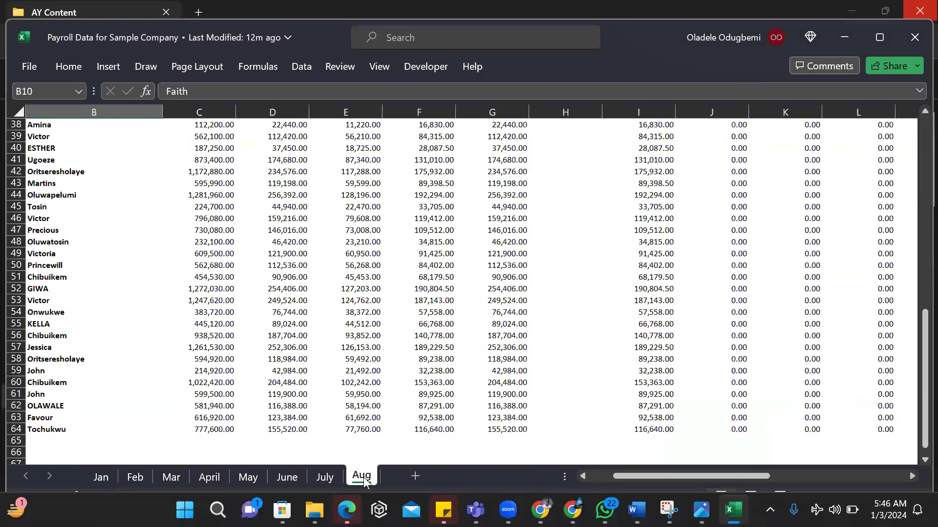
pyautogui.rightClick(366, 480)
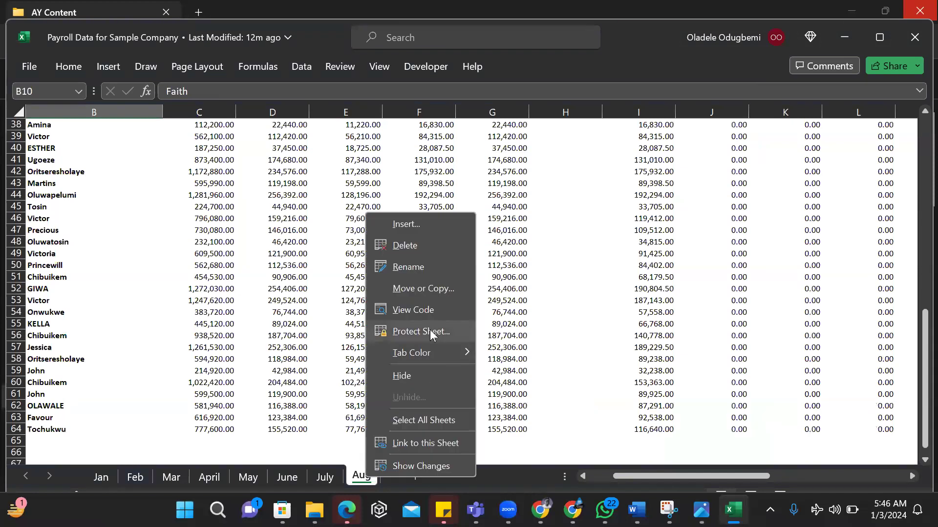
pyautogui.click(428, 291)
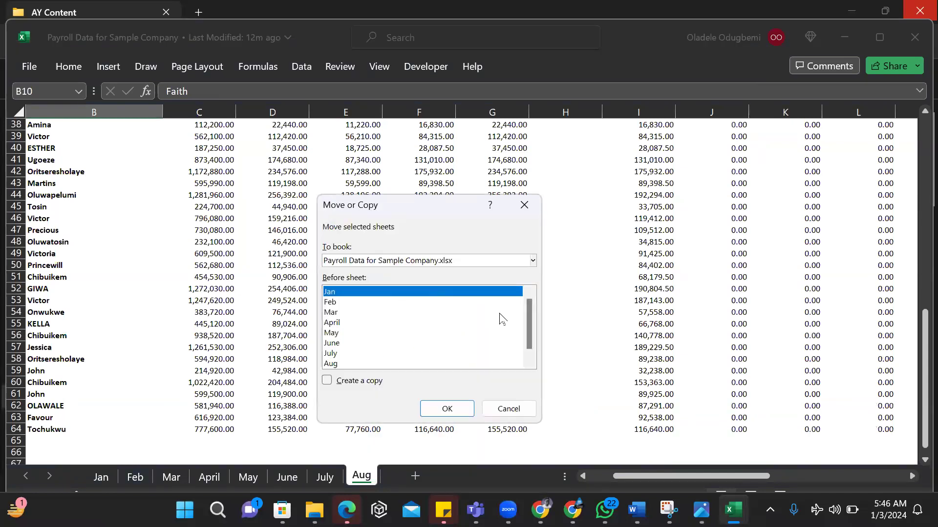
pyautogui.moveTo(528, 333); pyautogui.dragTo(528, 364)
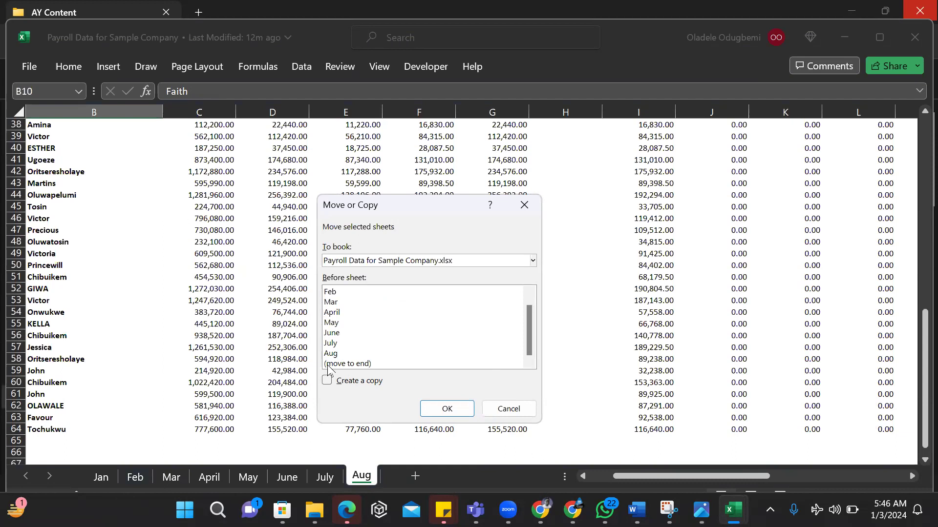
pyautogui.click(348, 364)
pyautogui.click(332, 381)
pyautogui.click(446, 409)
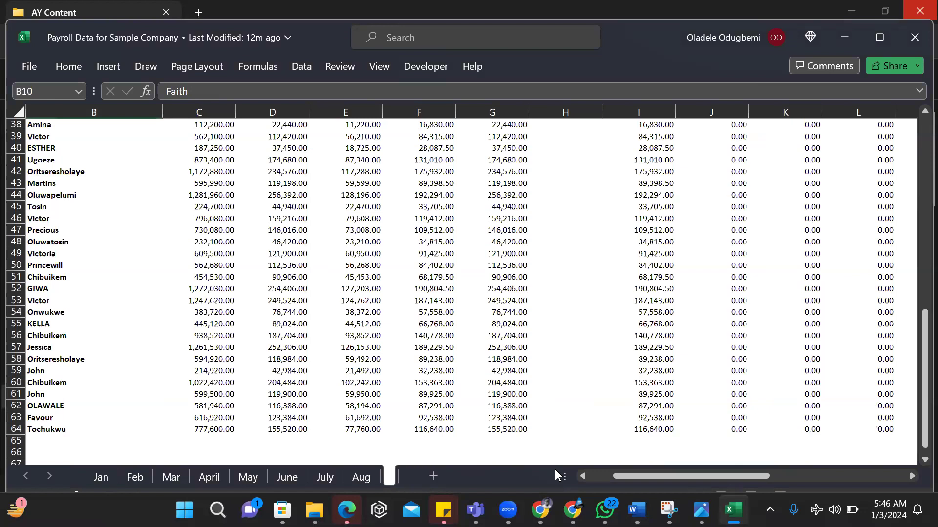
pyautogui.write('Sept')
pyautogui.press('Return')
pyautogui.click(457, 404)
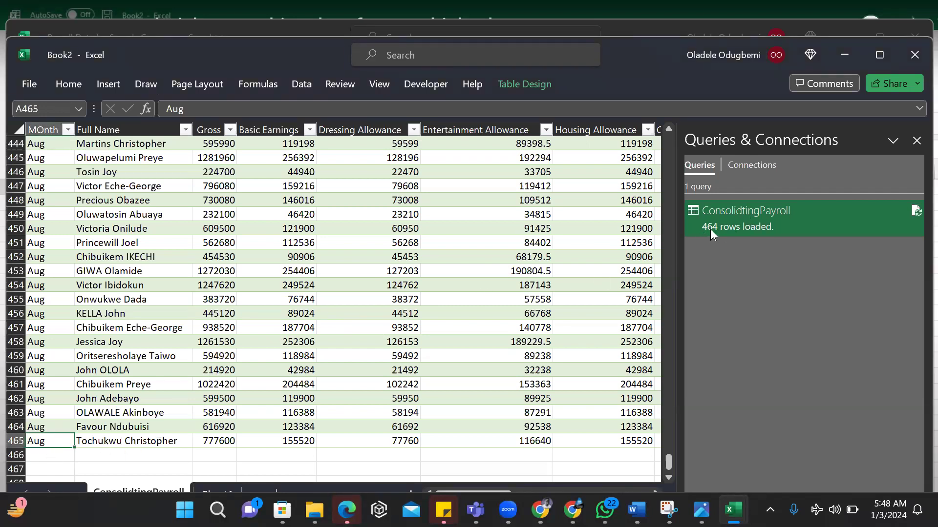
# - Try refreshing the ConsolidtingPayroll query and dismiss the file-in-use error
pyautogui.moveTo(734, 225)
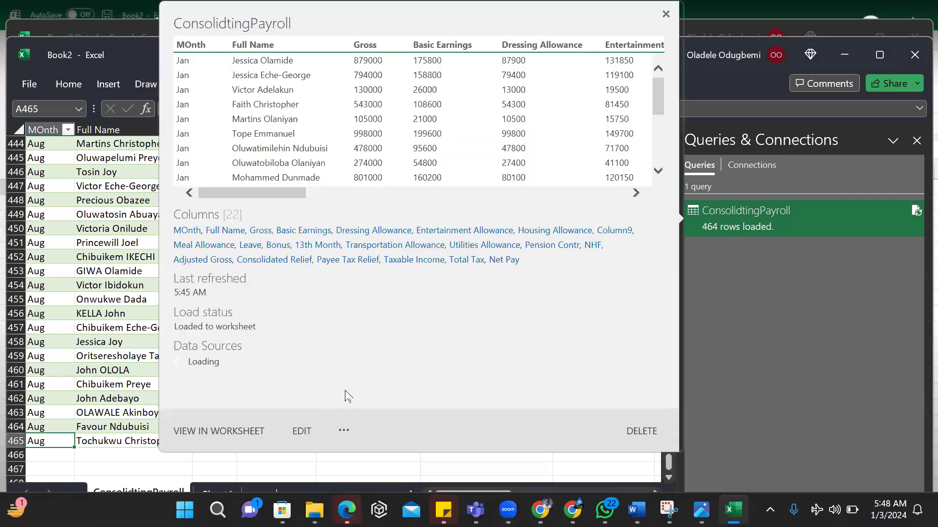
pyautogui.click(666, 15)
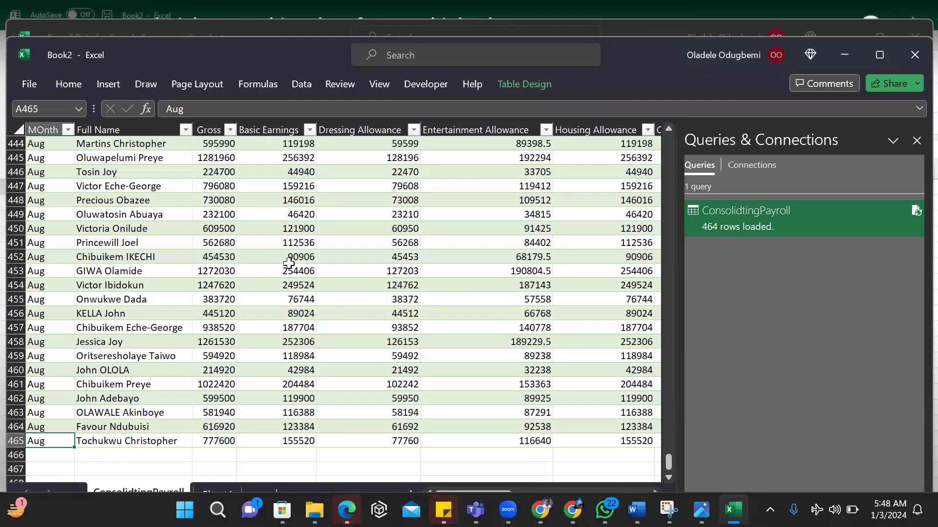
pyautogui.click(433, 267)
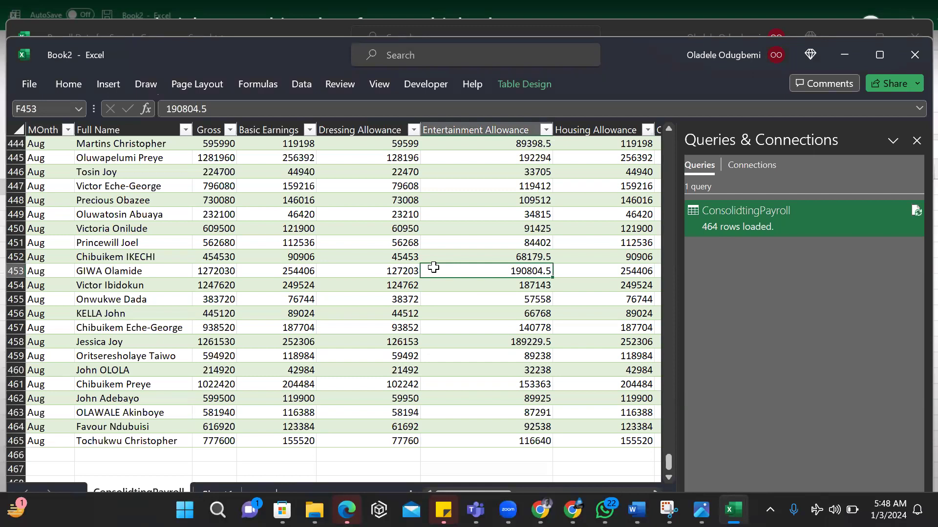
pyautogui.rightClick(785, 210)
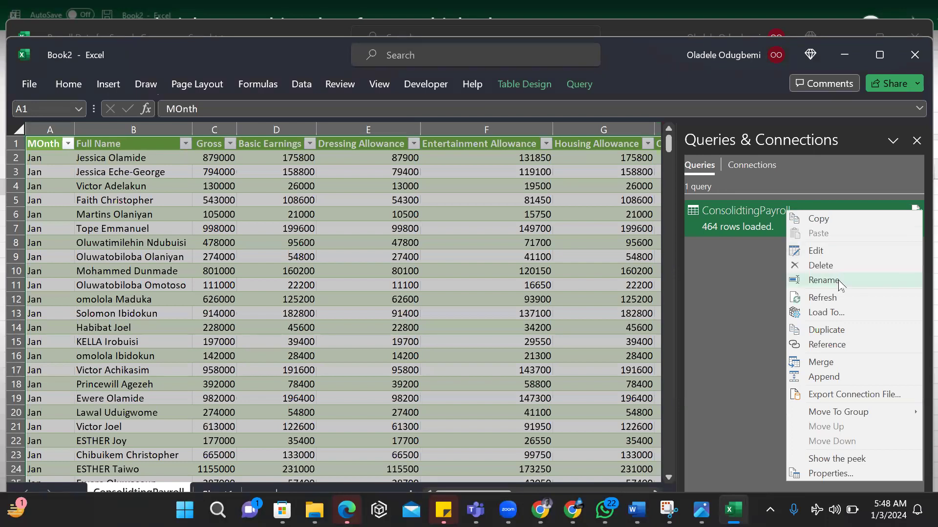
pyautogui.click(819, 297)
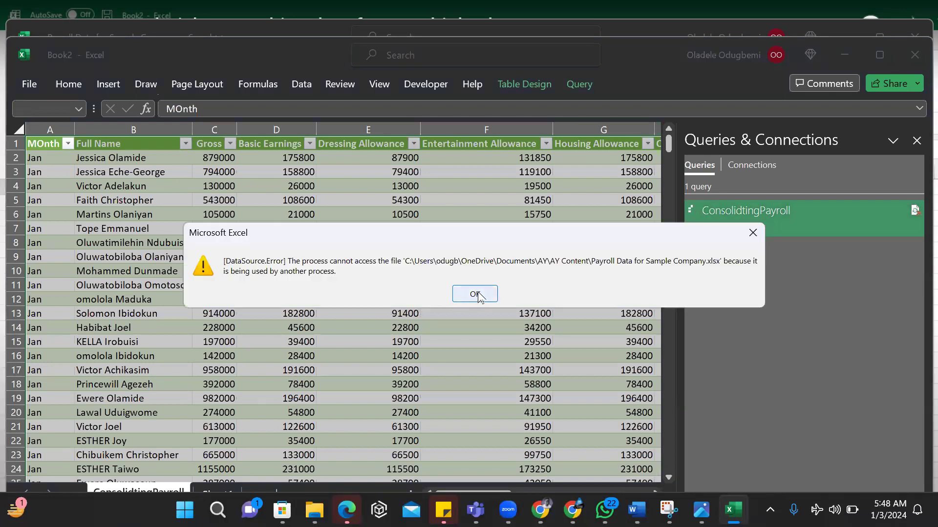
pyautogui.click(474, 295)
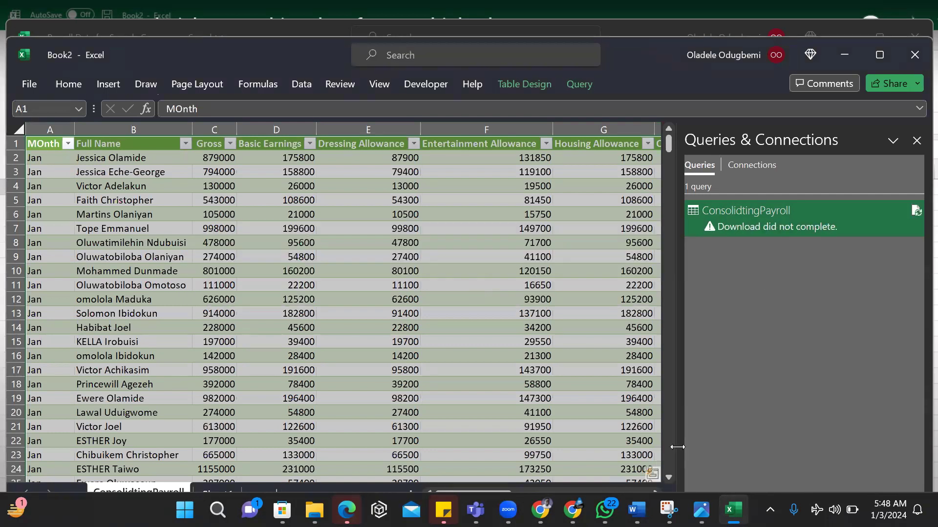
# - Bring the Payroll Data for Sample Company workbook forward and close it
pyautogui.moveTo(734, 510)
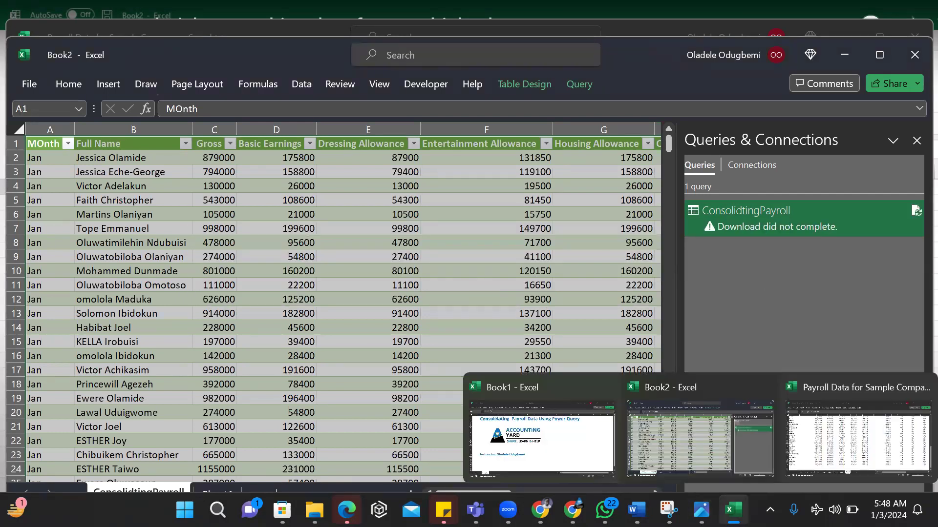
pyautogui.click(839, 454)
pyautogui.click(796, 300)
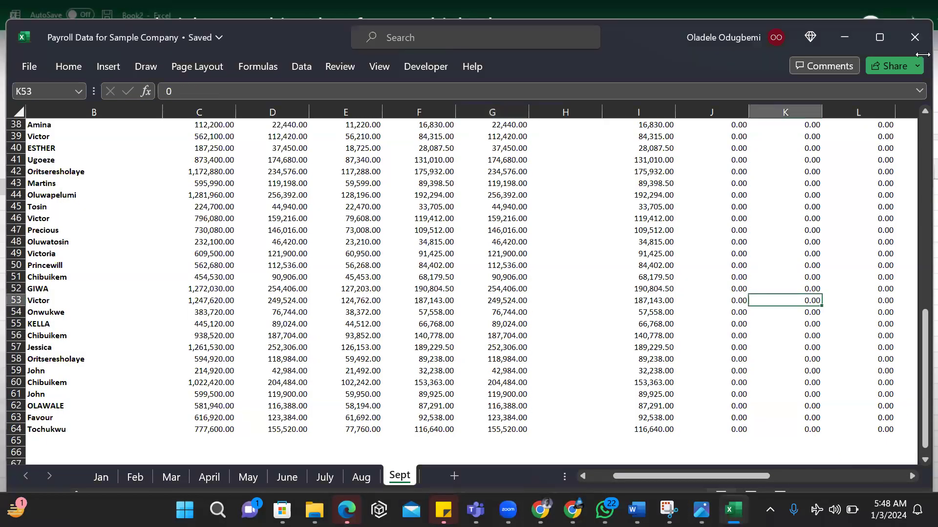
pyautogui.hotkey('alt', 'F4')
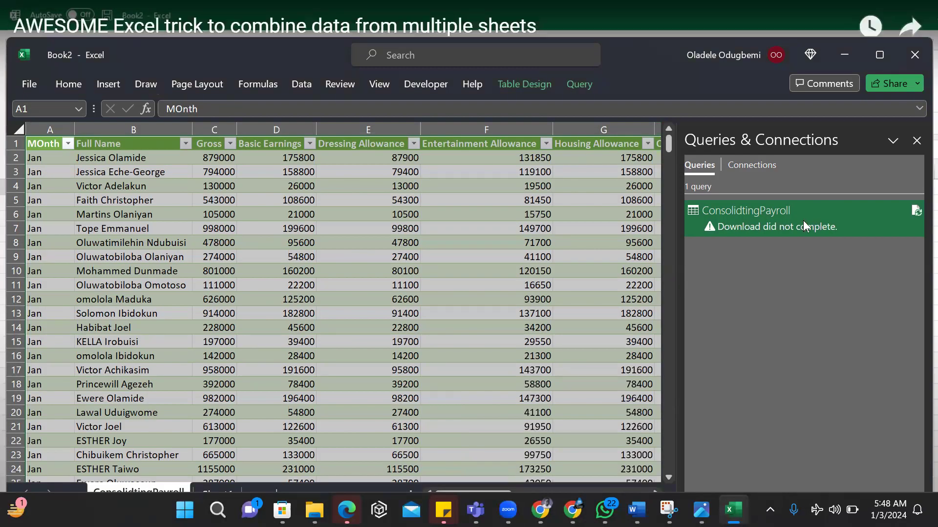
# - Refresh the ConsolidtingPayroll query from the Queries & Connections pane
pyautogui.rightClick(779, 210)
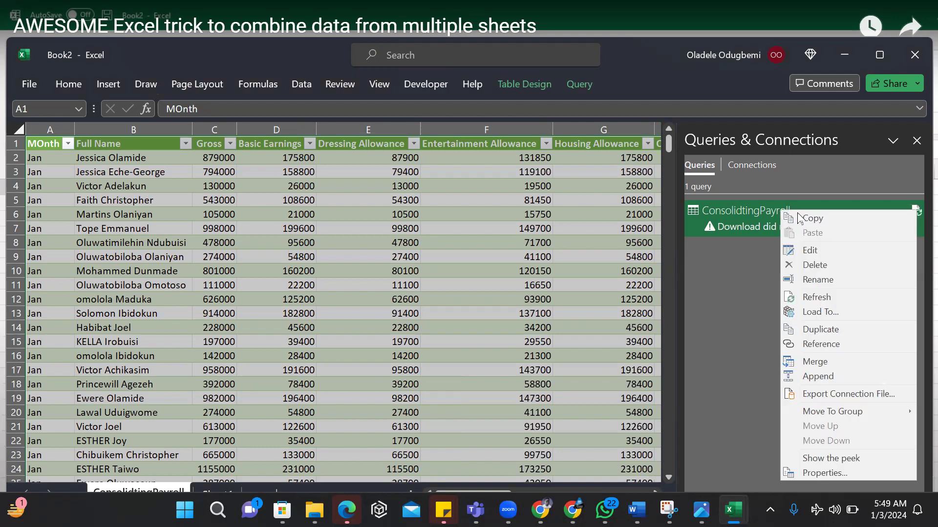
pyautogui.click(825, 298)
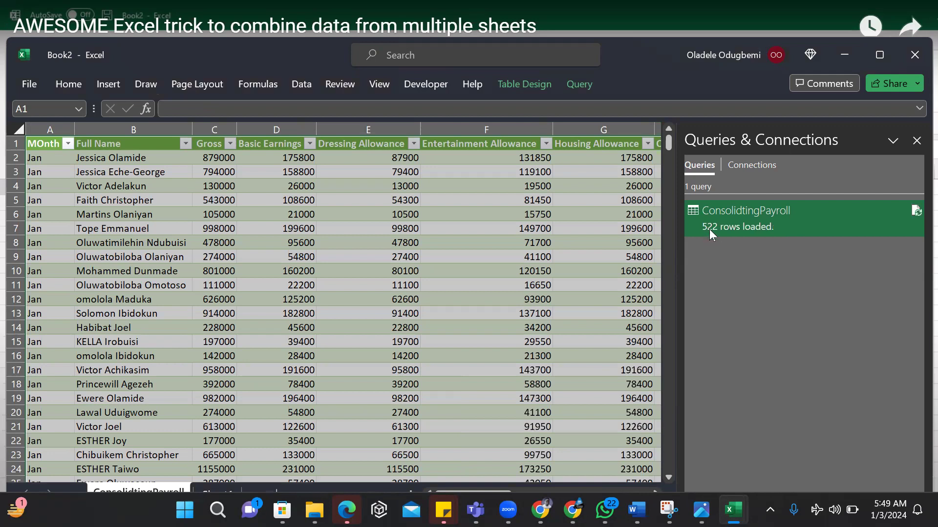
pyautogui.moveTo(710, 233)
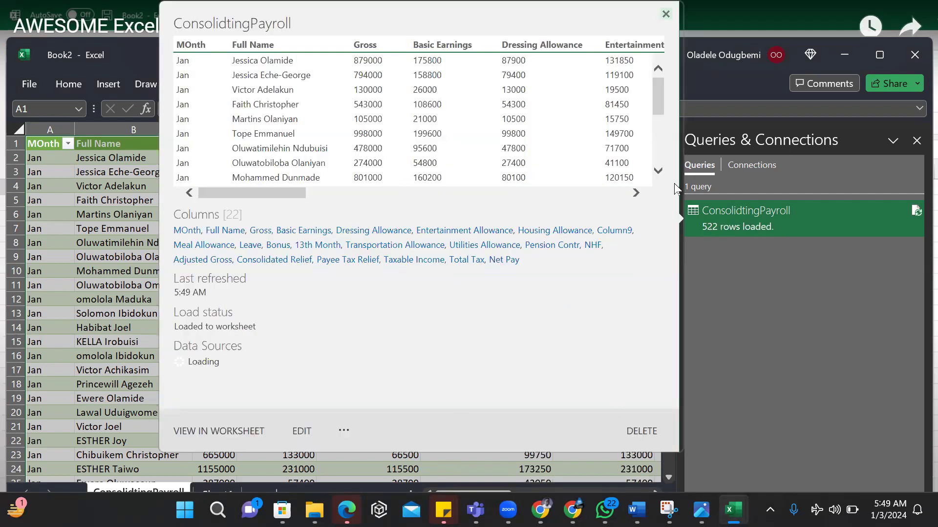
pyautogui.click(665, 13)
# - Check that the Basic Earnings column now ends at row 523, 522 data rows
pyautogui.click(304, 287)
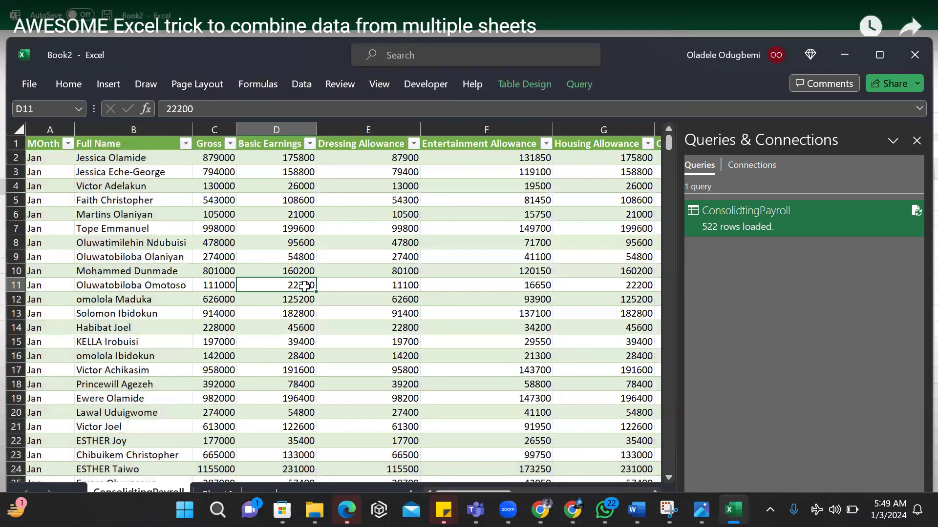
pyautogui.hotkey('ctrl', 'Down')
pyautogui.press('Down')
pyautogui.press('Up')
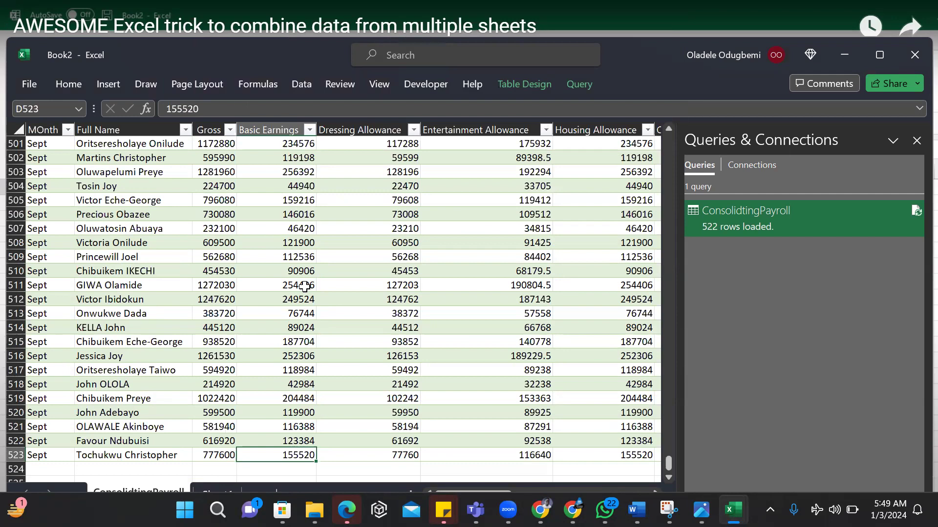
pyautogui.press('Up')
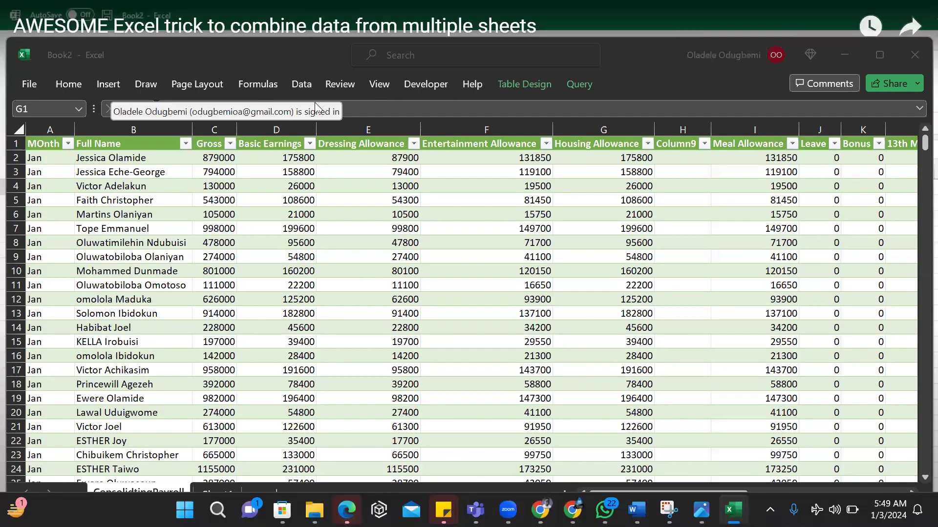
# - Insert a PivotTable from the ConsolidtingPayroll table onto a new worksheet
pyautogui.click(95, 186)
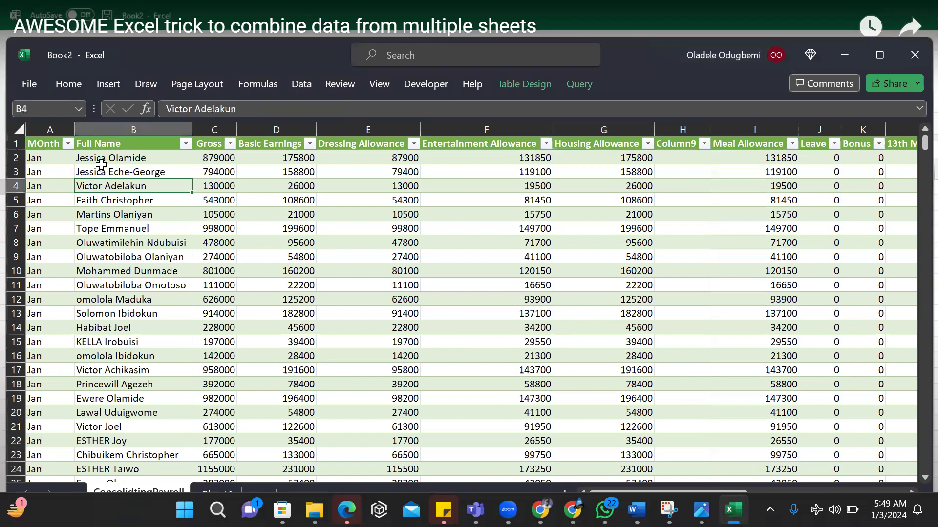
pyautogui.click(106, 86)
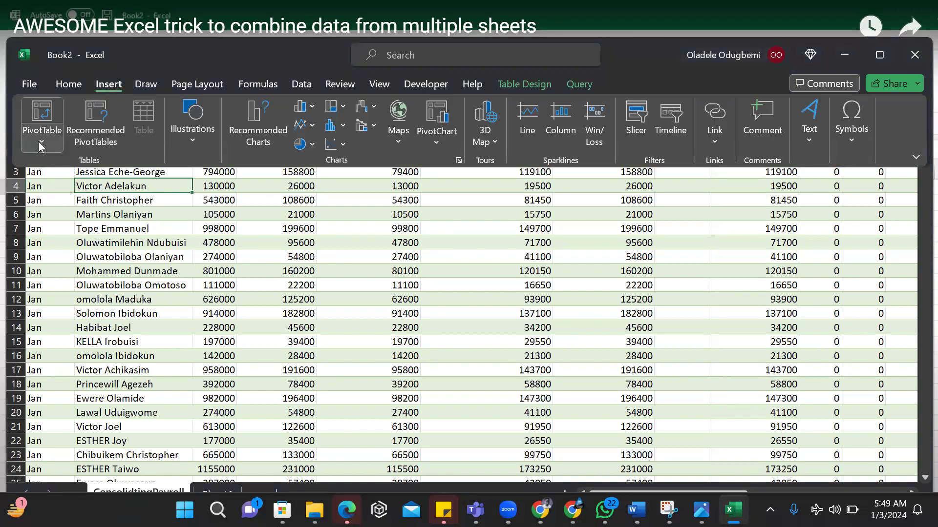
pyautogui.click(38, 137)
pyautogui.click(44, 142)
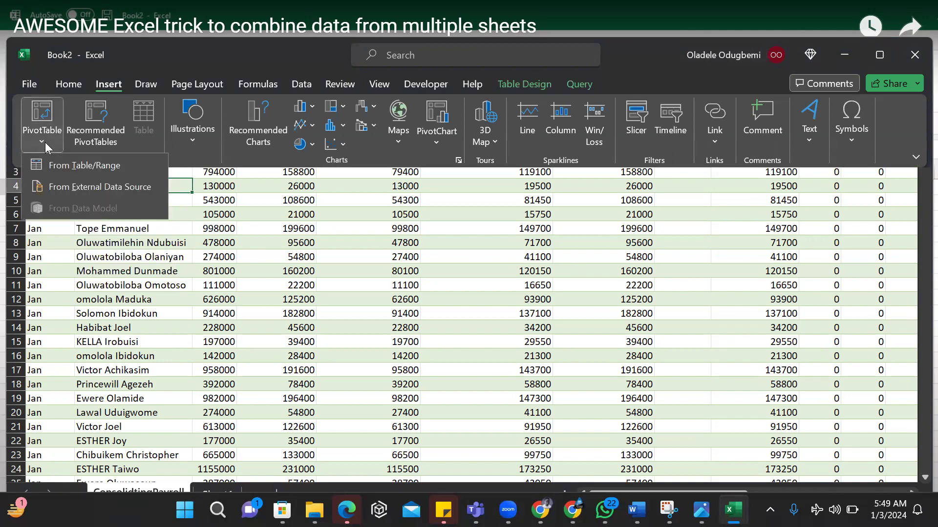
pyautogui.click(68, 166)
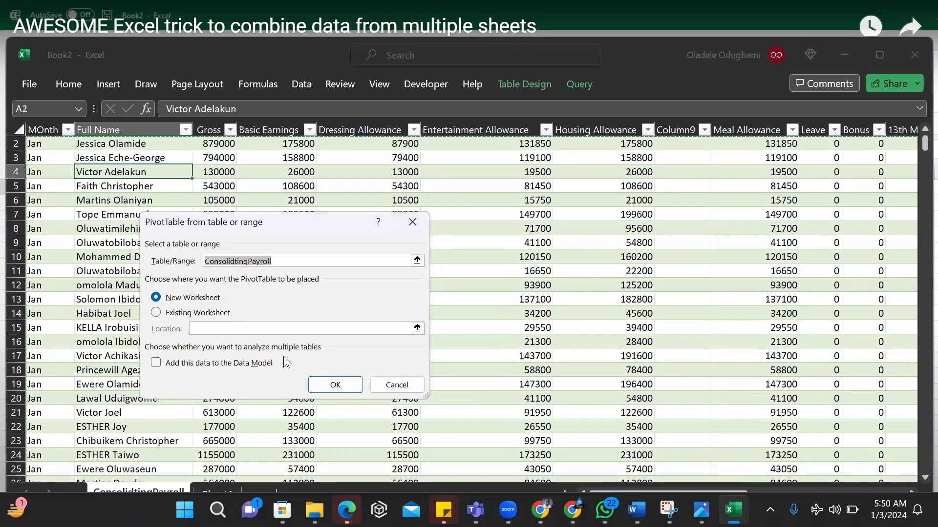
pyautogui.click(345, 389)
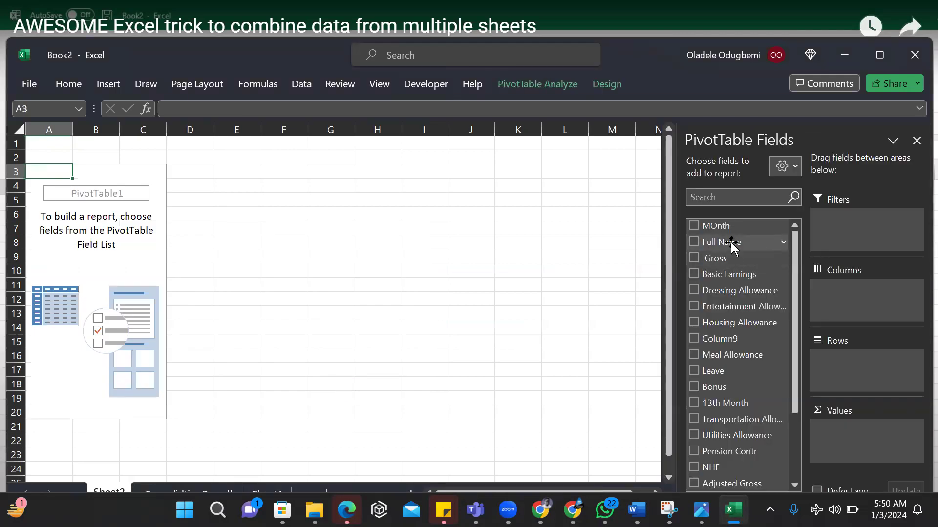
# - Put Full Name in Rows and add Gross, Basic Earnings, Dressing, Entertainment and Housing Allowance sums
pyautogui.moveTo(732, 243); pyautogui.dragTo(862, 448)
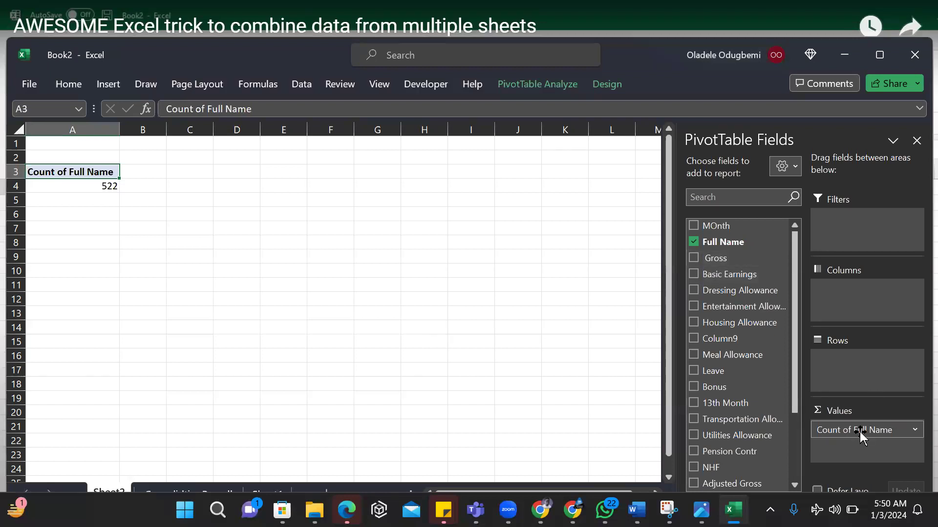
pyautogui.moveTo(859, 431); pyautogui.dragTo(858, 364)
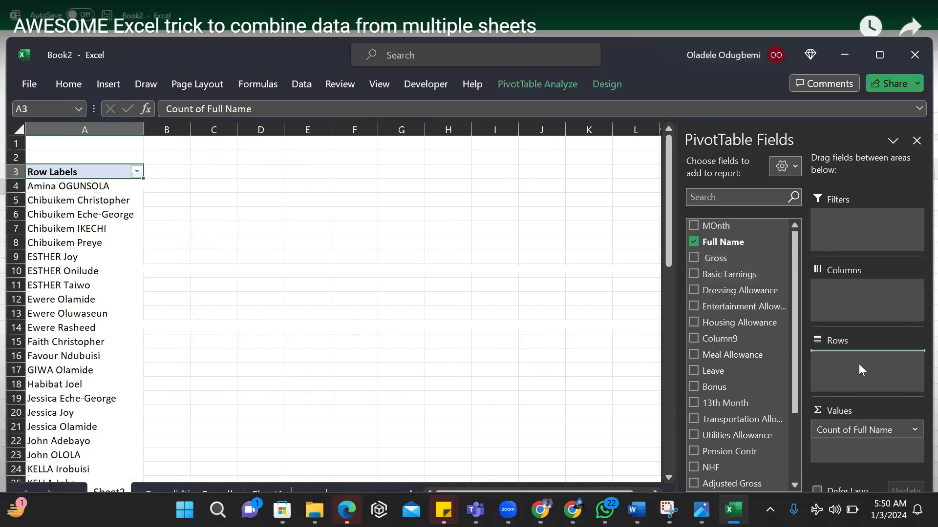
pyautogui.click(697, 261)
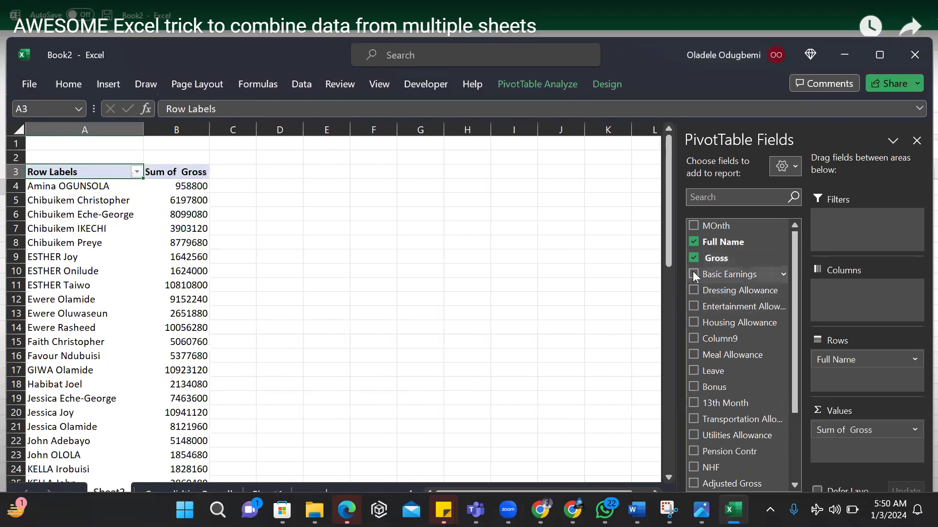
pyautogui.click(694, 272)
pyautogui.click(694, 290)
pyautogui.click(695, 307)
pyautogui.click(695, 321)
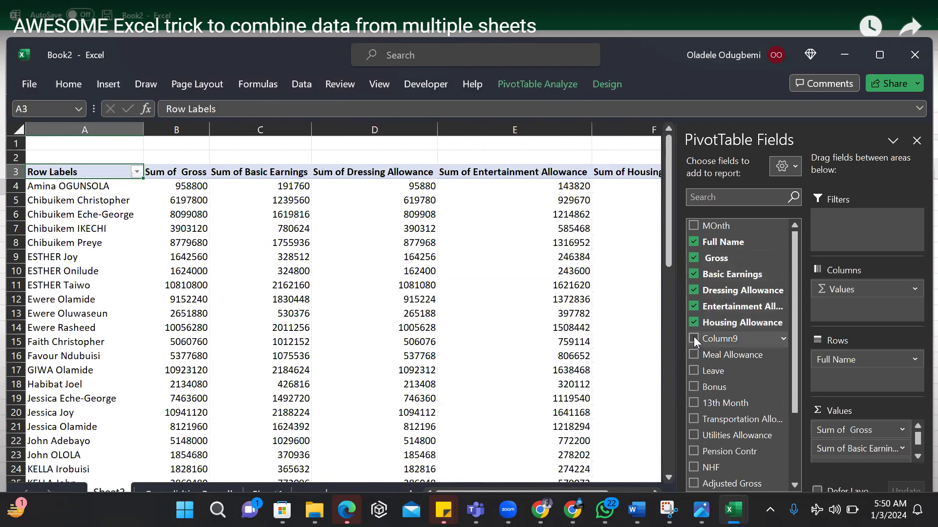
pyautogui.click(694, 339)
pyautogui.click(694, 339)
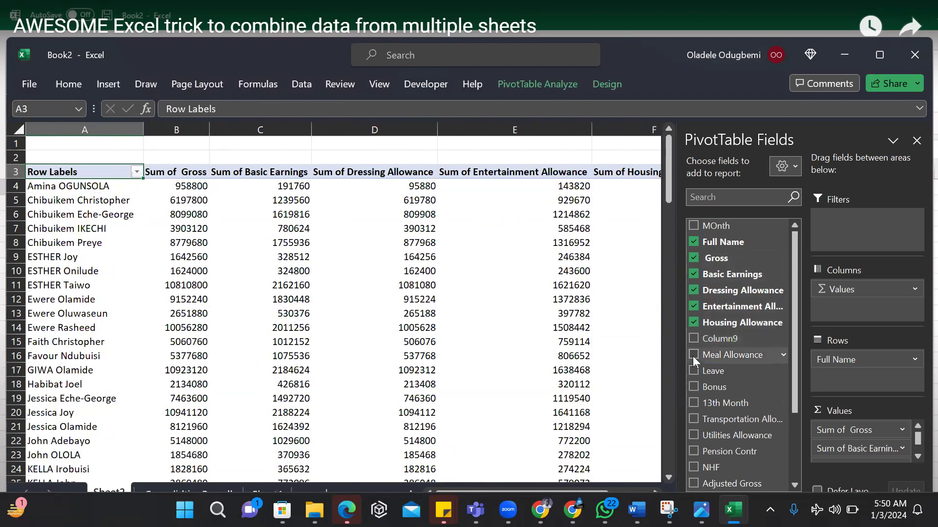
# - Add Meal, Leave, Bonus, 13th Month, Transportation, Utilities, Pension Contr, Net Pay and Total Tax sums
pyautogui.click(693, 355)
pyautogui.click(693, 371)
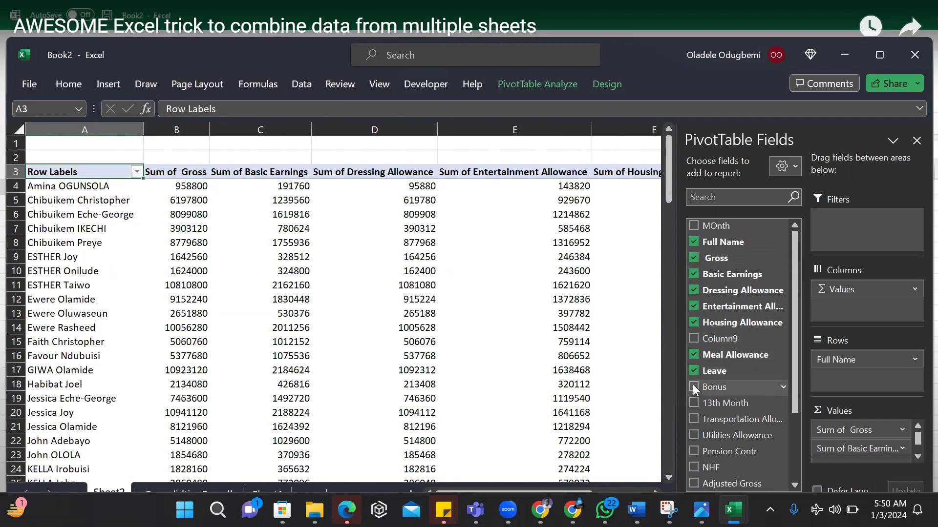
pyautogui.click(693, 387)
pyautogui.click(694, 403)
pyautogui.click(694, 419)
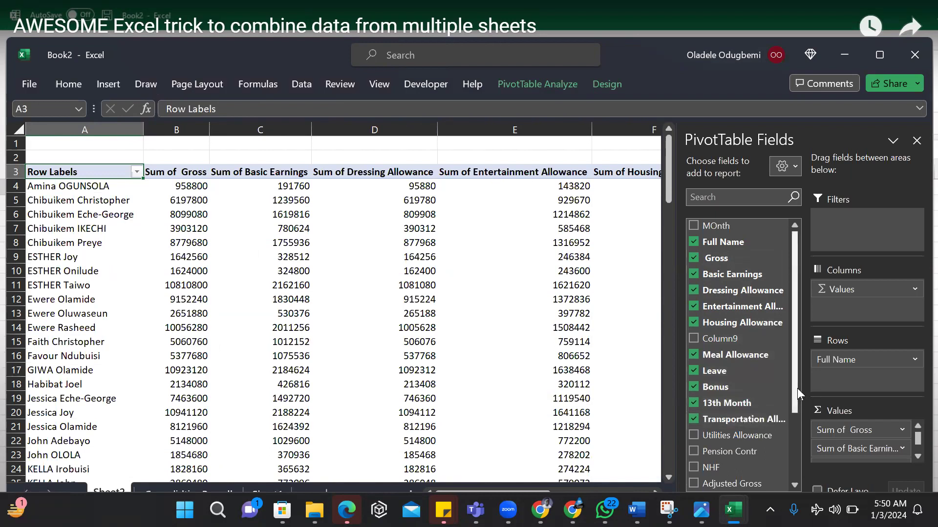
pyautogui.moveTo(797, 388); pyautogui.dragTo(797, 456)
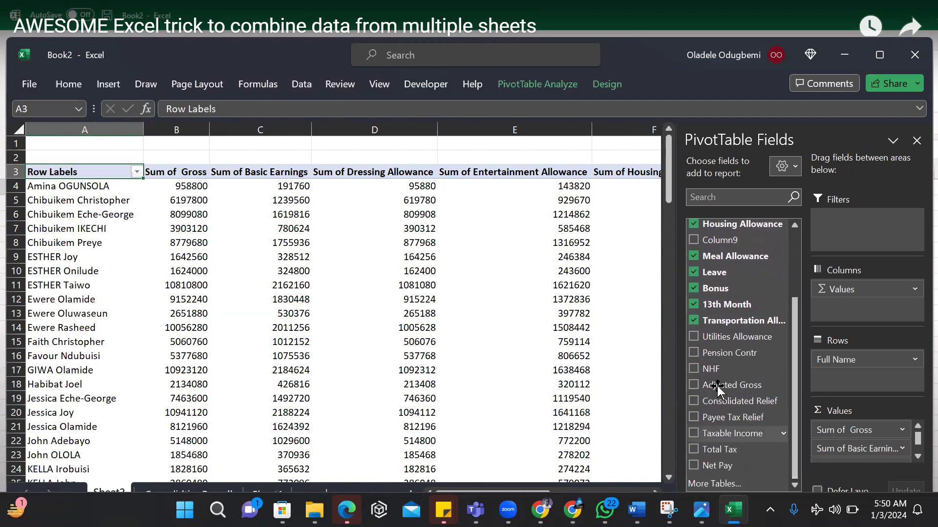
pyautogui.click(695, 336)
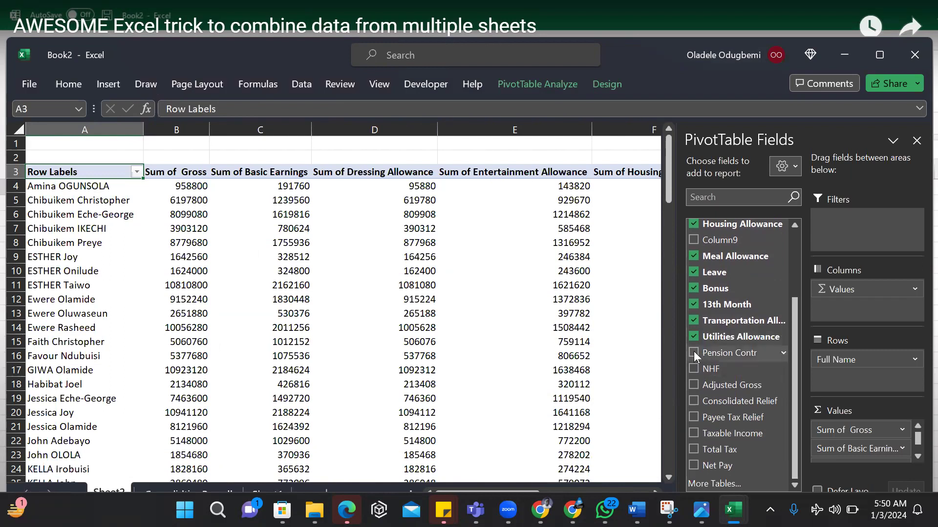
pyautogui.click(694, 353)
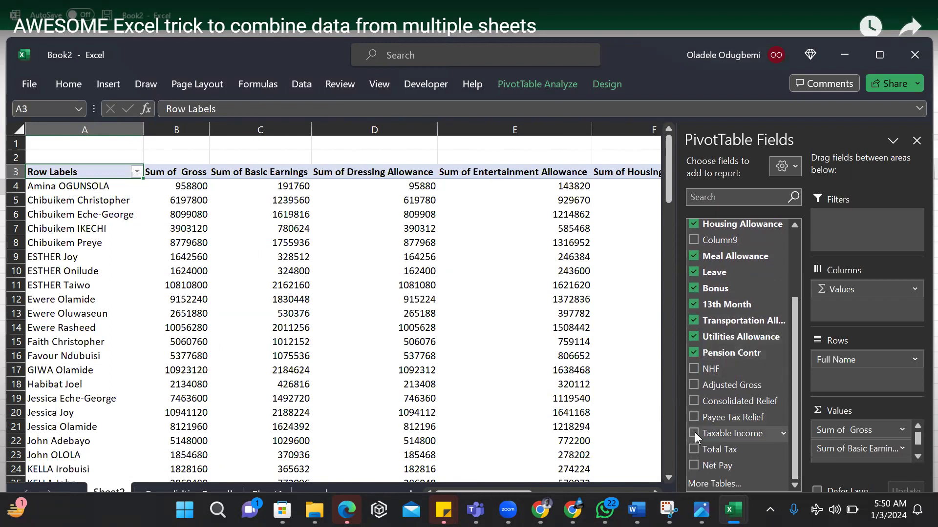
pyautogui.click(693, 467)
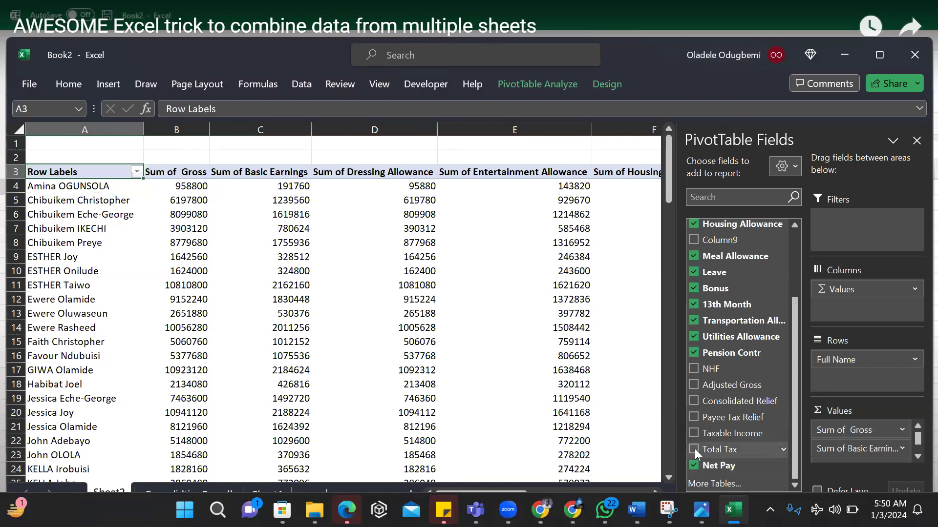
pyautogui.click(730, 444)
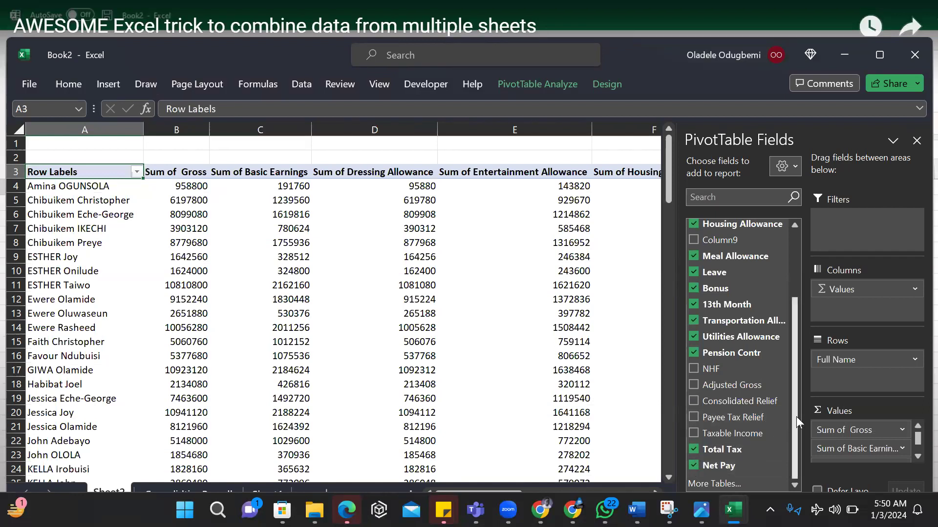
# - Close the PivotTable Fields pane and select a cell in the Sum of Leave column
pyautogui.click(916, 141)
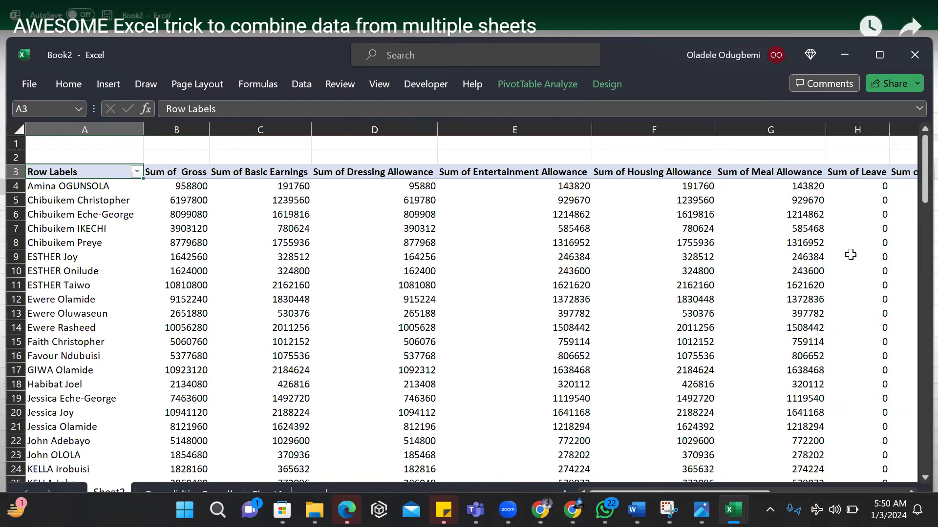
pyautogui.click(843, 305)
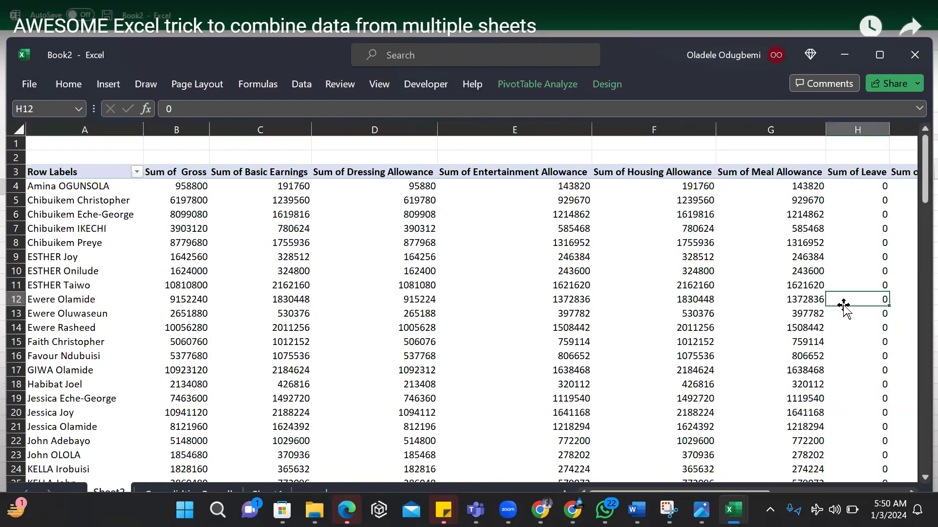